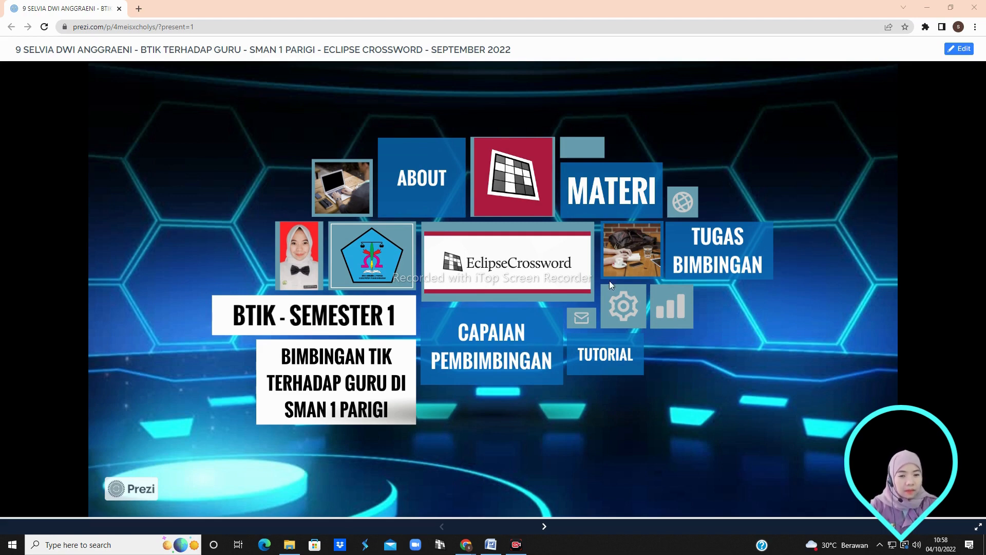
- Page through the Prezi presentation from the overview to the slide on making a digital crossword in Eclipse Crossword
{"action": "left_click", "coordinate": [544, 529]}
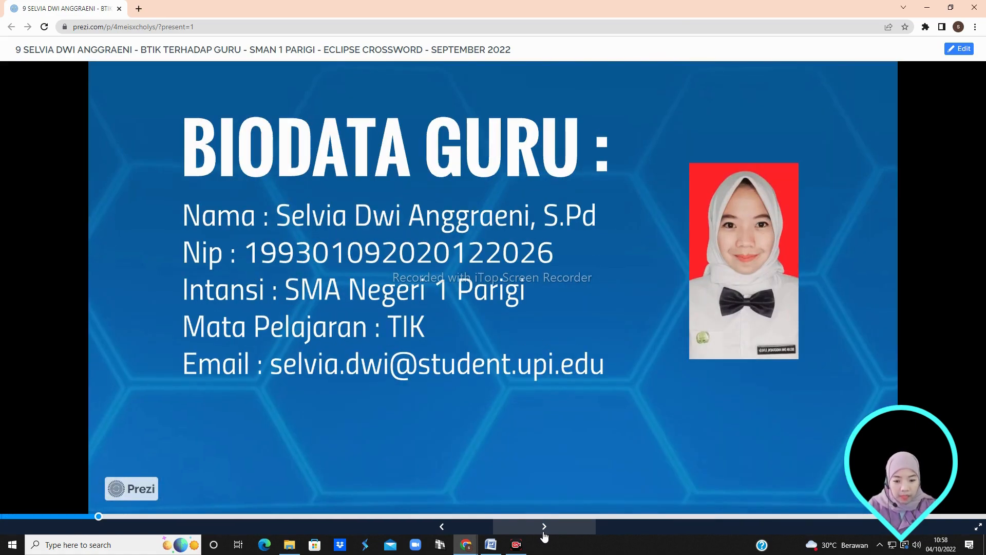
{"action": "left_click", "coordinate": [544, 531]}
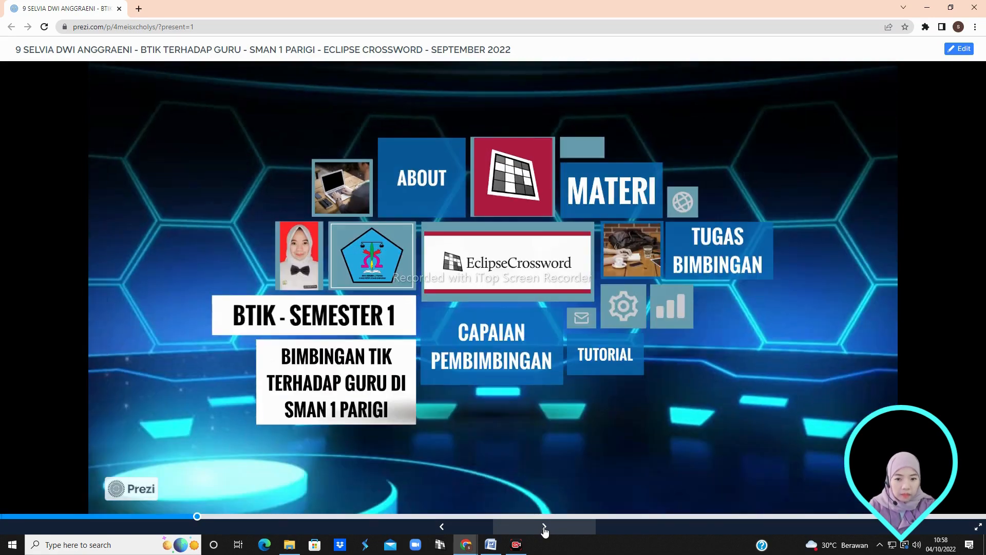
{"action": "left_click", "coordinate": [545, 531]}
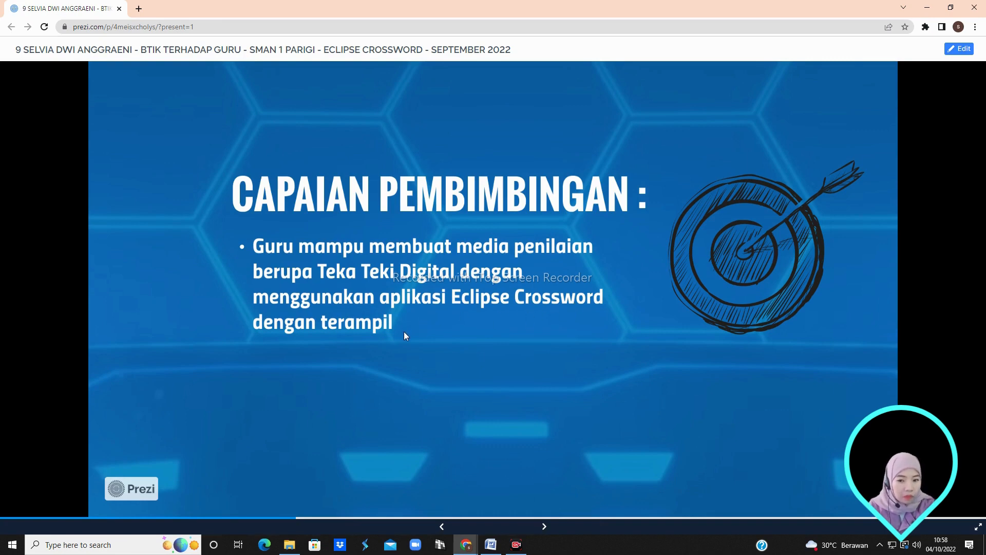
{"action": "left_click", "coordinate": [544, 526]}
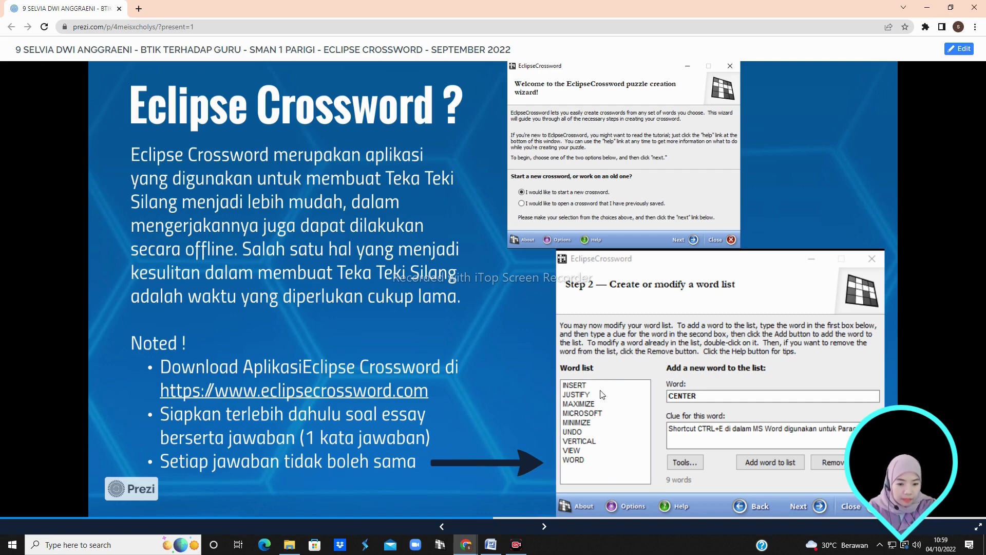
{"action": "left_click", "coordinate": [545, 527]}
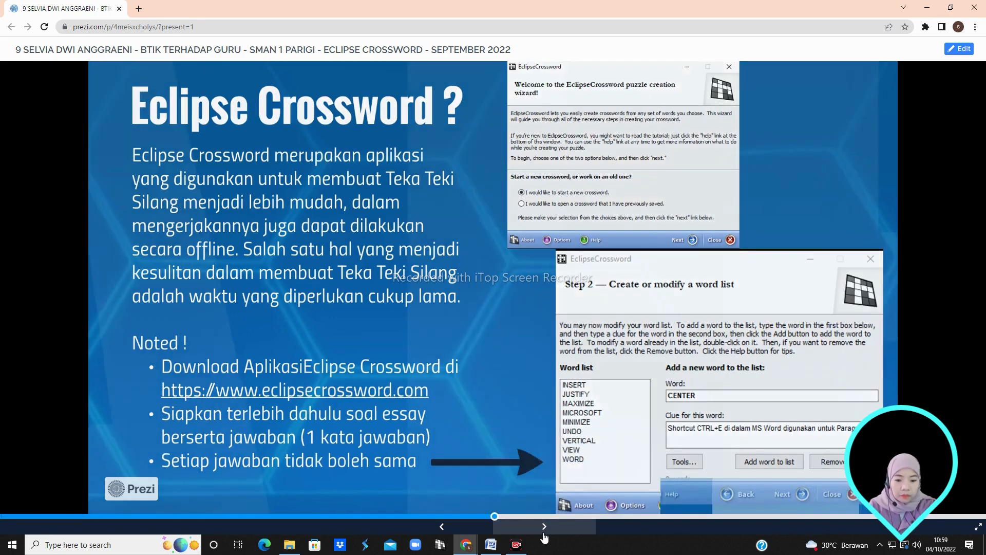
{"action": "left_click", "coordinate": [544, 529]}
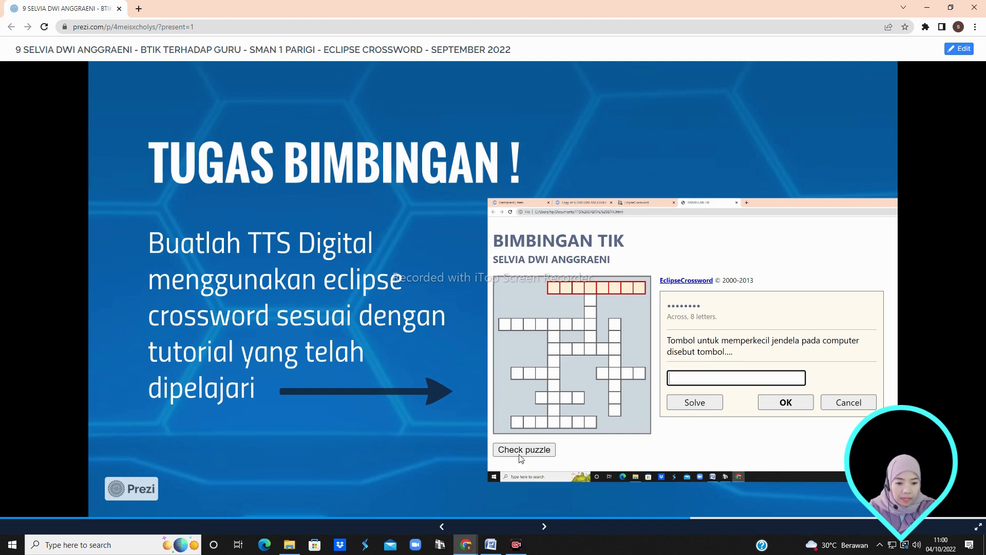
{"action": "left_click", "coordinate": [541, 527]}
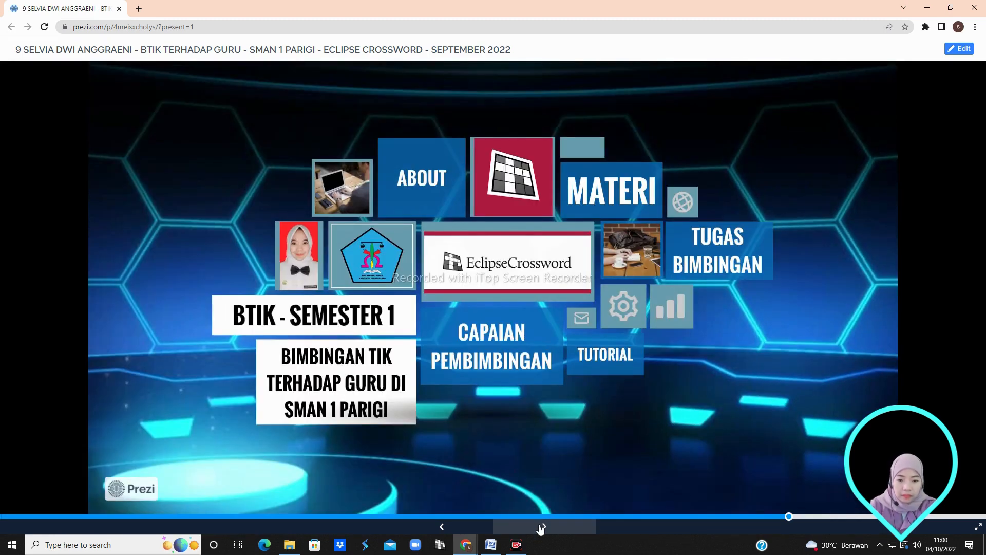
{"action": "left_click", "coordinate": [540, 526]}
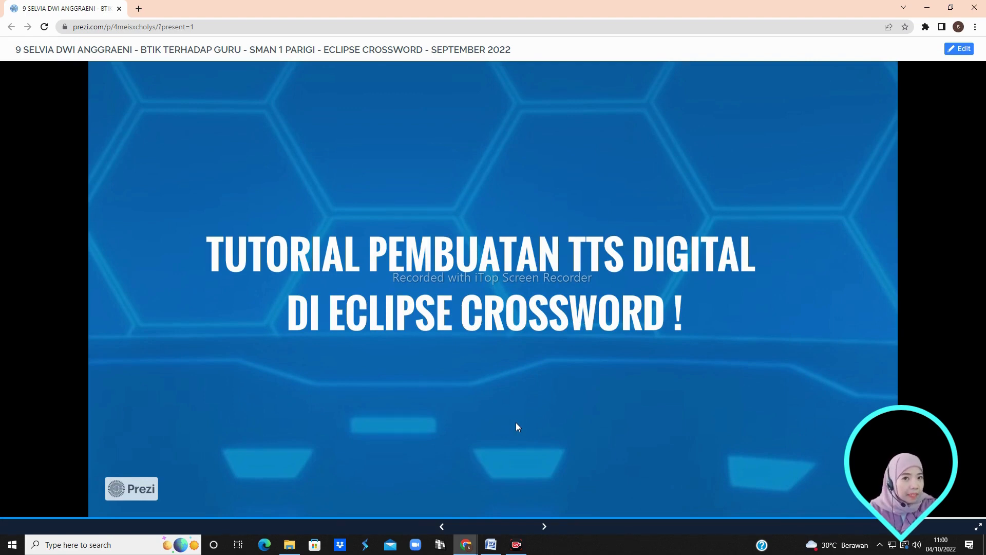
- Launch EclipseCrossword, minimize the browser and move the crossword wizard aside on the desktop
{"action": "left_click", "coordinate": [3, 544]}
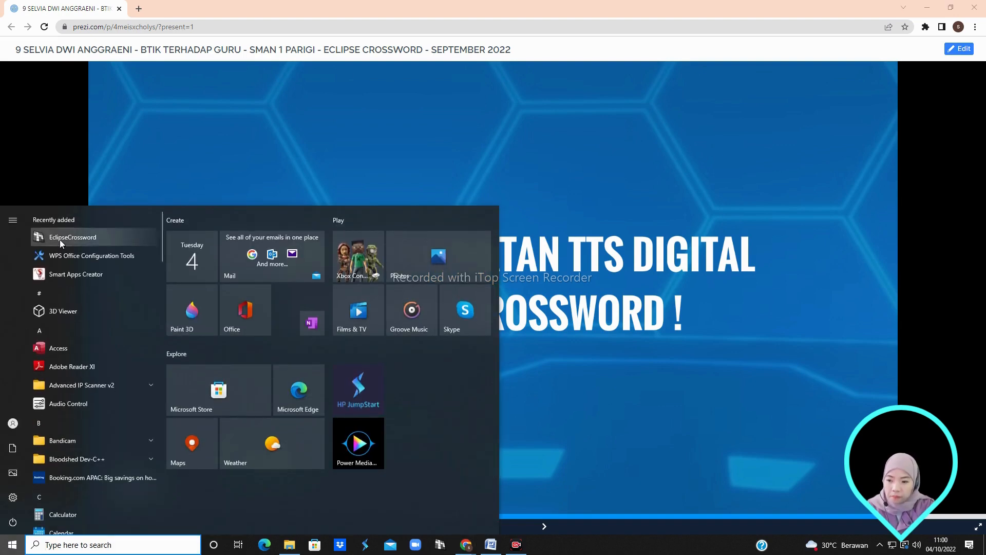
{"action": "left_click", "coordinate": [59, 238]}
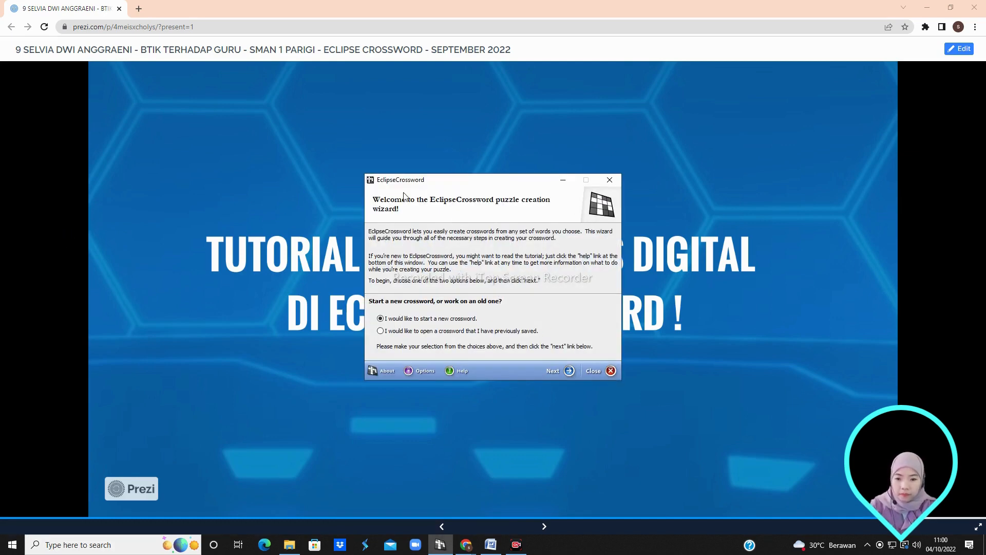
{"action": "left_click", "coordinate": [927, 7]}
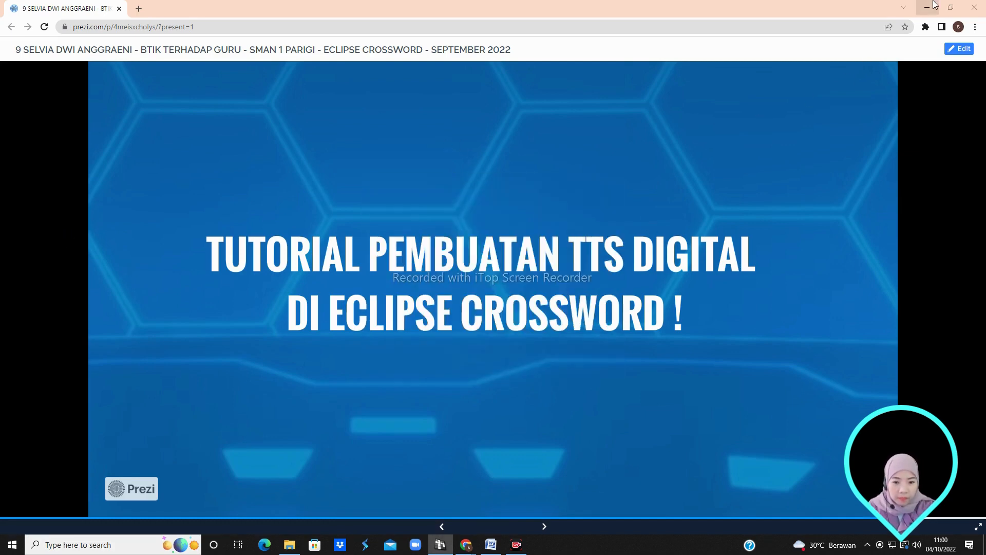
{"action": "left_click_drag", "start_coordinate": [502, 183], "coordinate": [799, 157]}
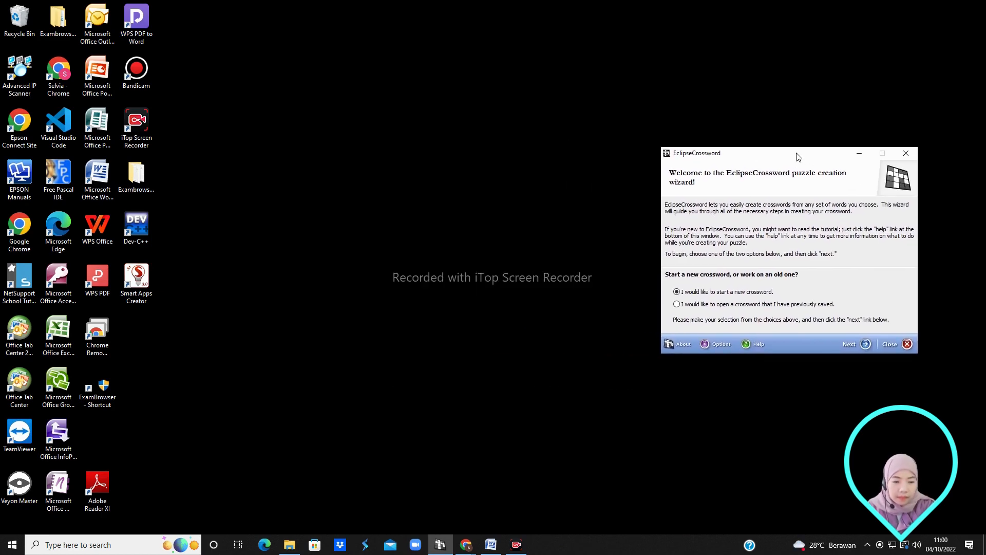
- Switch to the Word document with the questions and answers and place the EclipseCrossword wizard beside it
{"action": "left_click", "coordinate": [489, 545]}
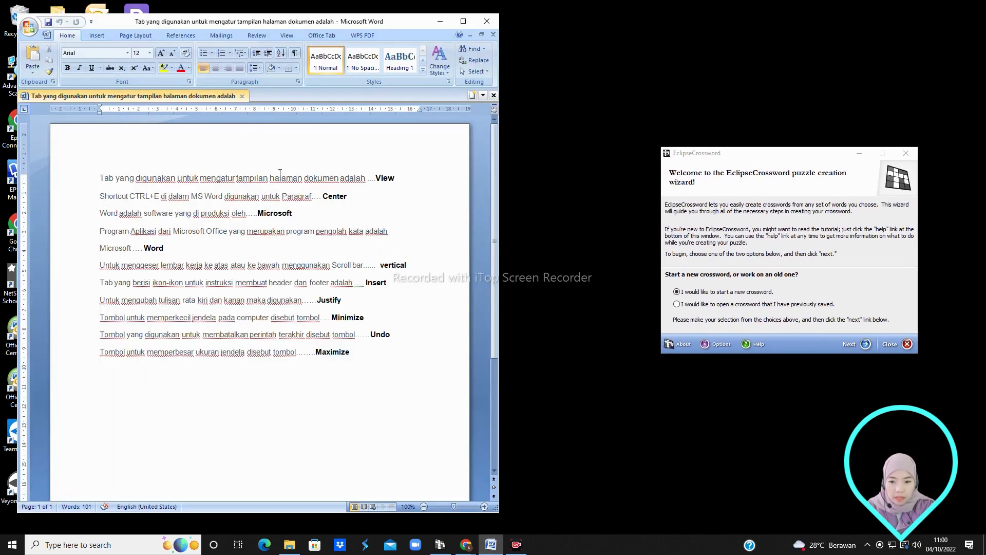
{"action": "left_click", "coordinate": [354, 193]}
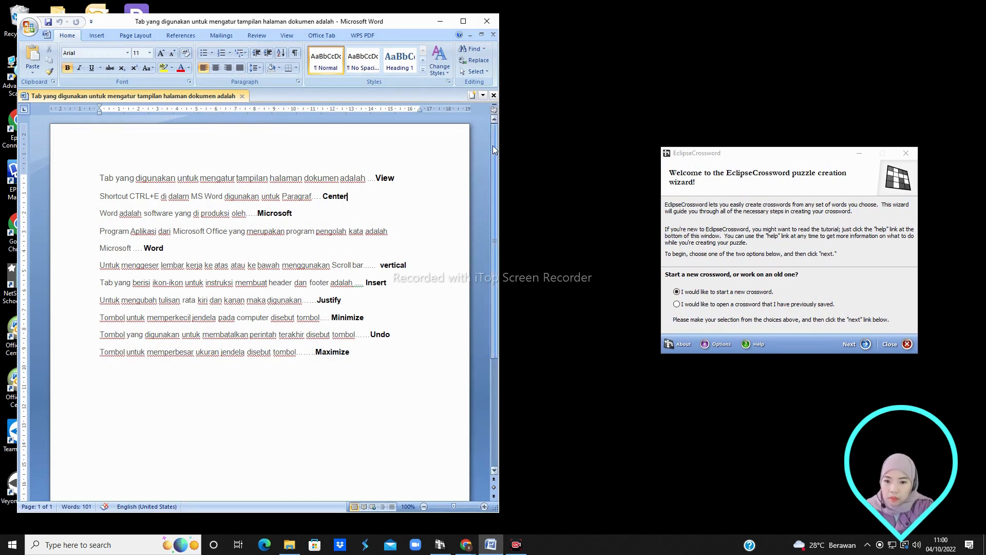
{"action": "left_click_drag", "start_coordinate": [100, 178], "coordinate": [372, 370]}
{"action": "left_click", "coordinate": [355, 373]}
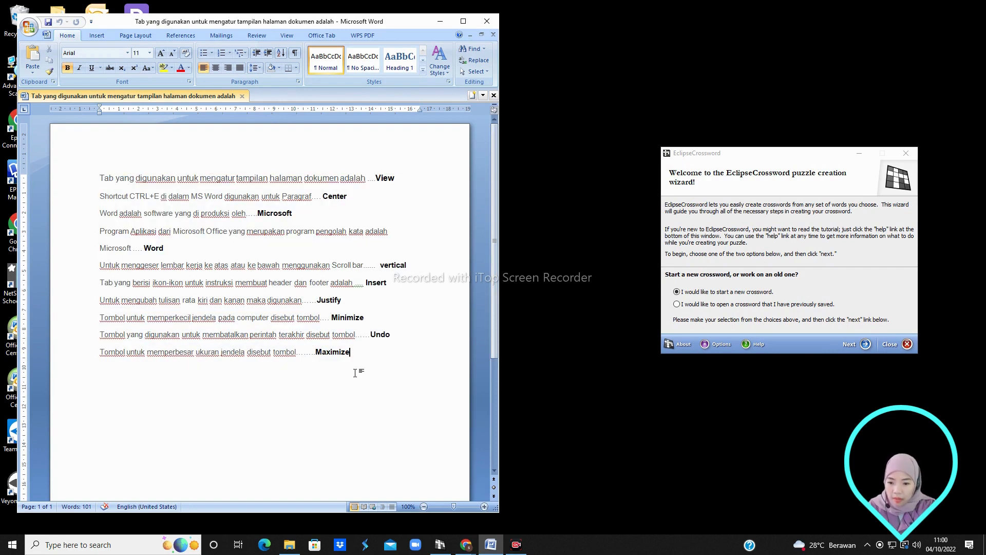
{"action": "left_click_drag", "start_coordinate": [801, 158], "coordinate": [709, 145]}
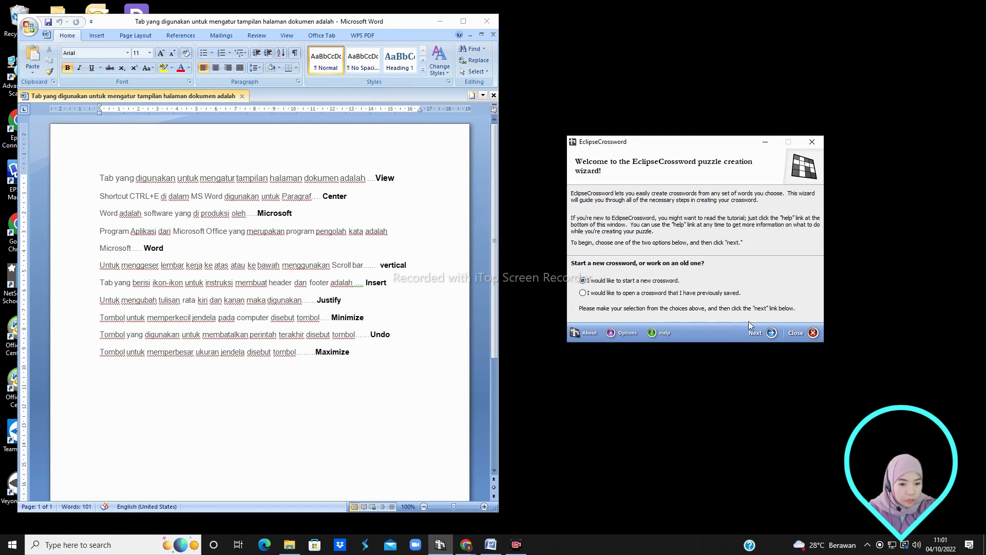
- Start a new crossword and choose to create its word list from scratch
{"action": "left_click", "coordinate": [772, 333]}
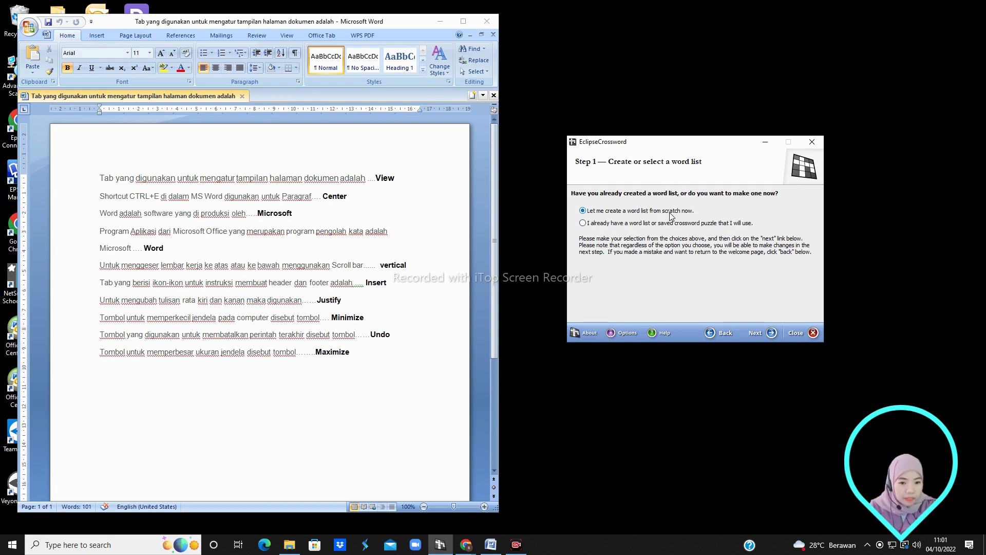
{"action": "left_click", "coordinate": [772, 334]}
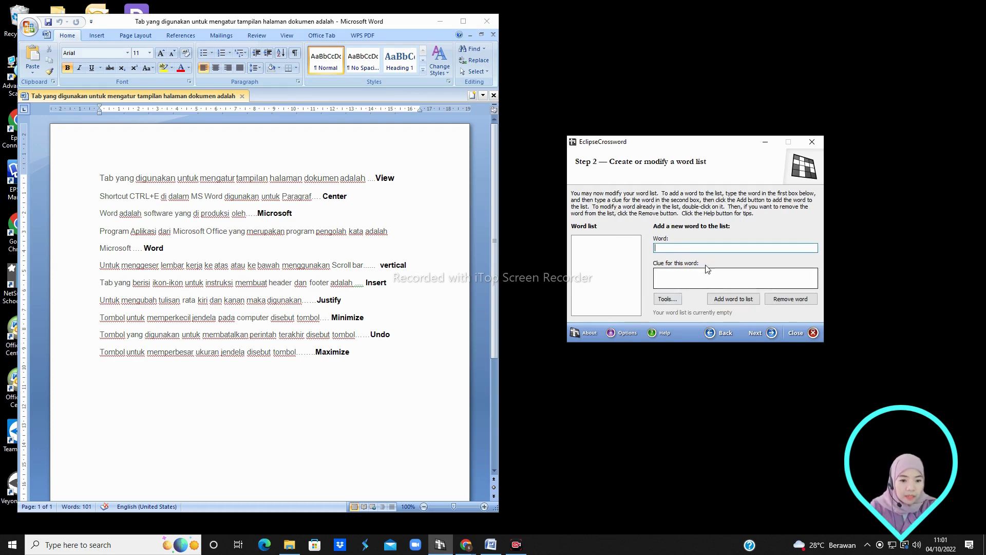
{"action": "left_click", "coordinate": [676, 246]}
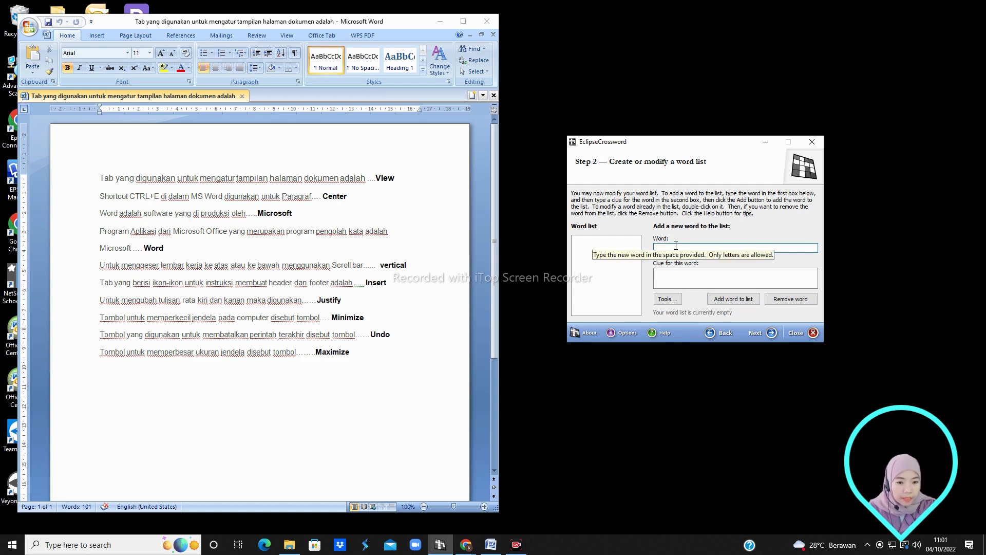
{"action": "left_click", "coordinate": [668, 277]}
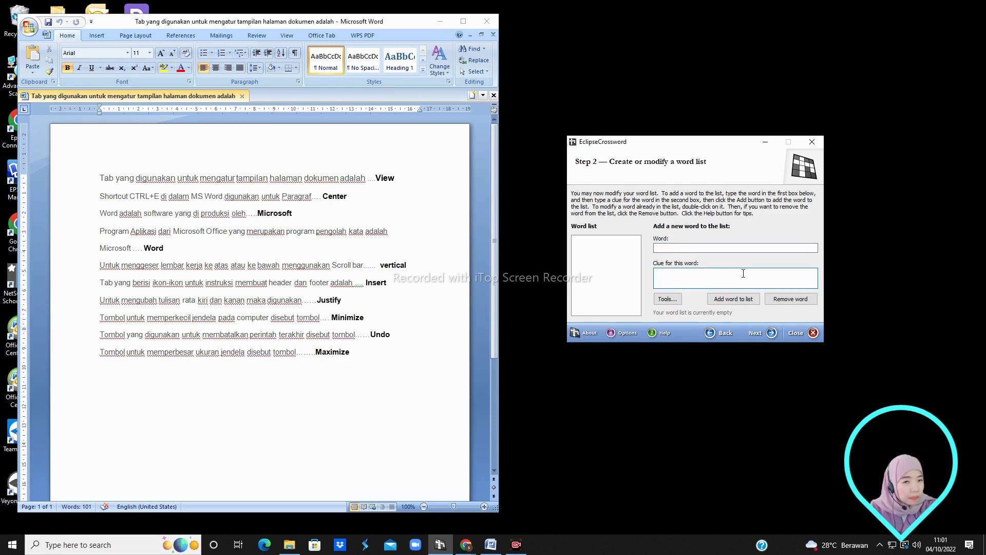
- Copy the question line "Tab yang digunakan untuk mengatur tampilan halaman dokumen adalah ....View" from Word into the crossword clue
{"action": "left_click", "coordinate": [470, 276]}
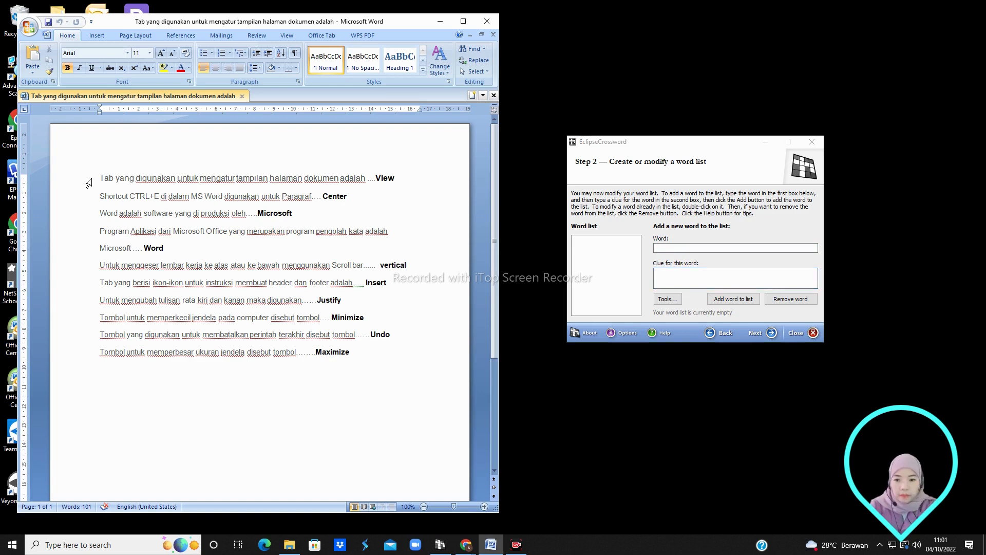
{"action": "left_click_drag", "start_coordinate": [100, 178], "coordinate": [403, 185]}
{"action": "key", "text": "ctrl+c"}
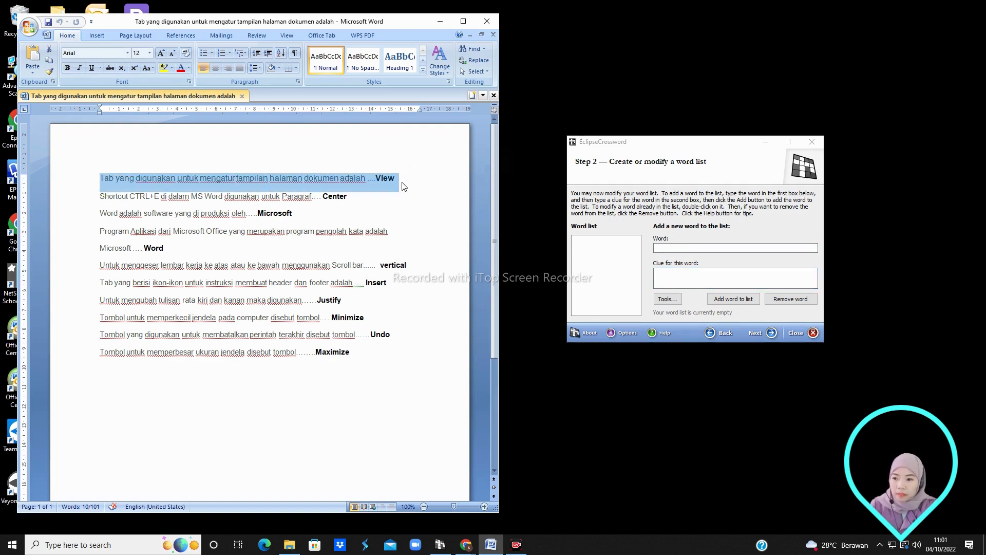
{"action": "left_click", "coordinate": [672, 274]}
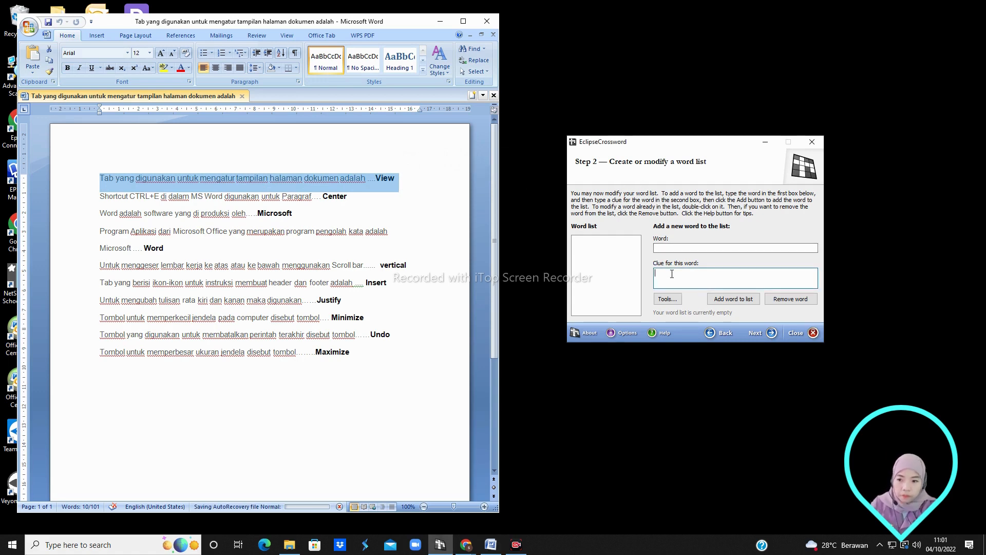
{"action": "key", "text": "ctrl+v"}
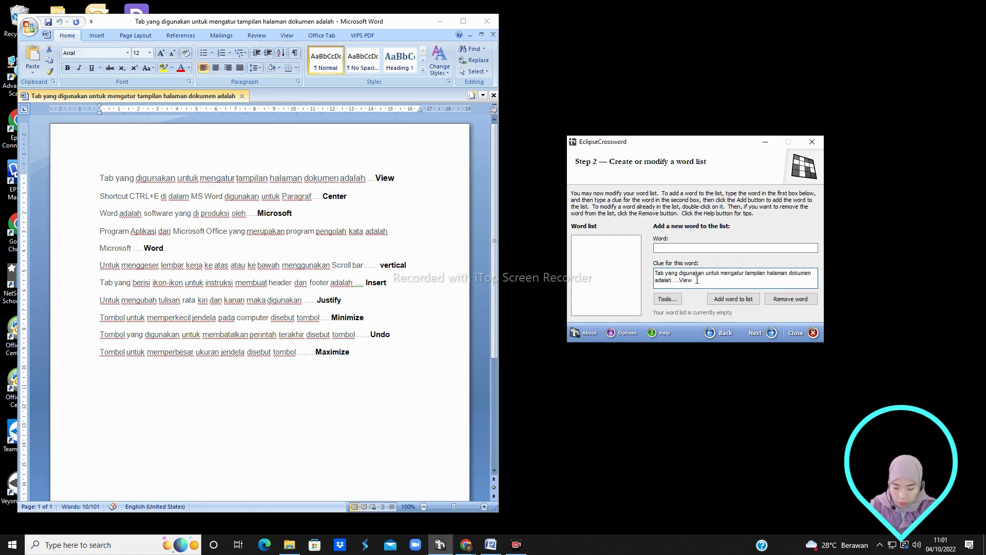
- Move the answer View from the clue text to the word entry and add the word to the list
{"action": "left_click_drag", "start_coordinate": [695, 281], "coordinate": [678, 281]}
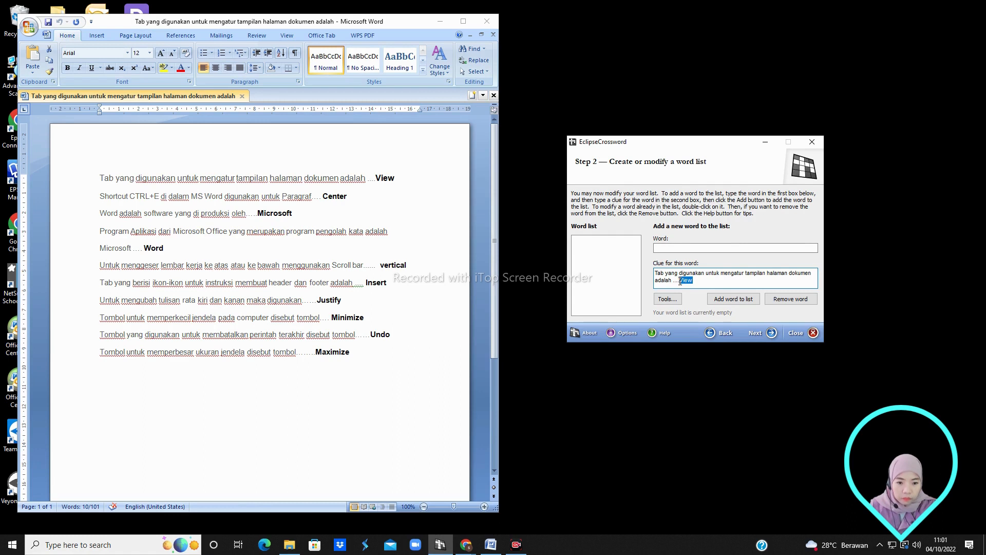
{"action": "key", "text": "ctrl+x"}
{"action": "left_click", "coordinate": [712, 248]}
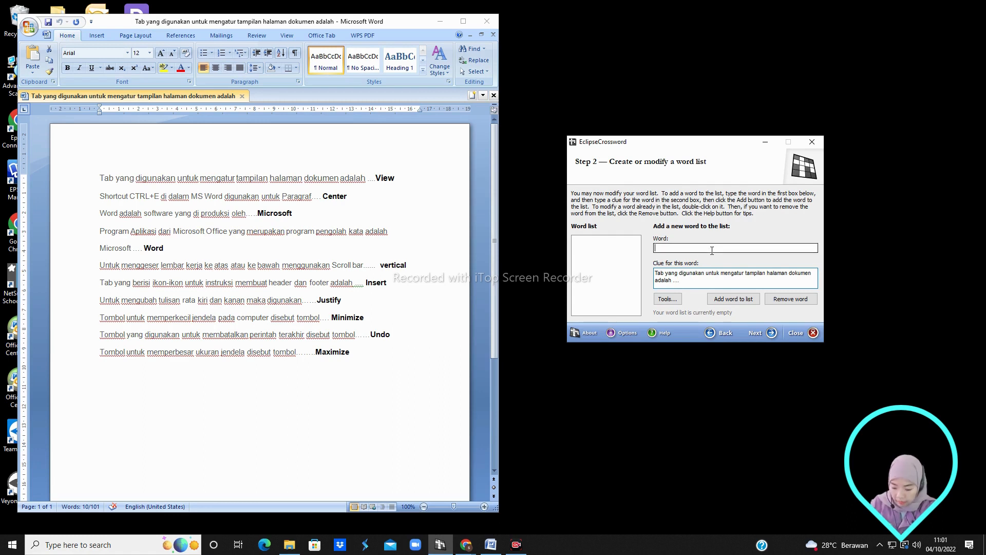
{"action": "key", "text": "ctrl+v"}
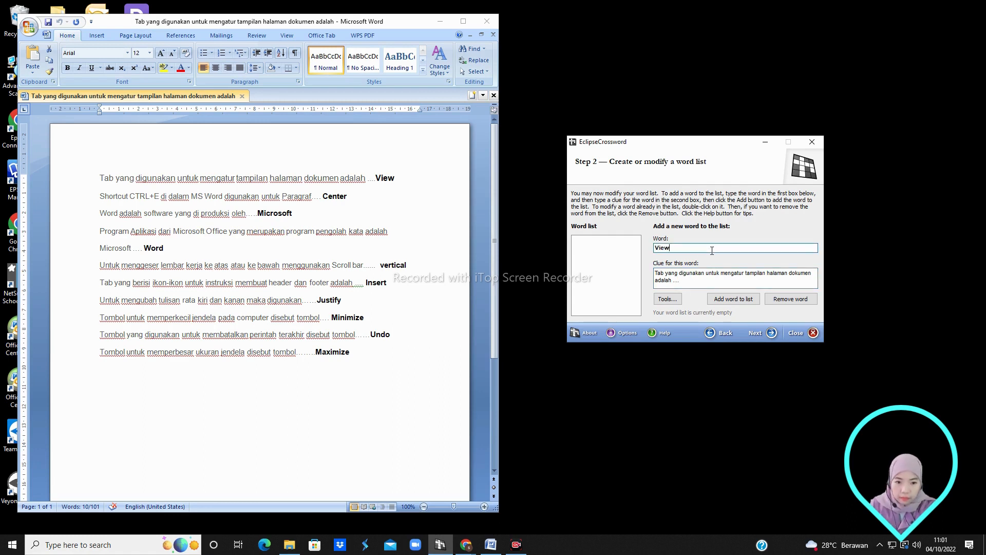
{"action": "left_click", "coordinate": [744, 304]}
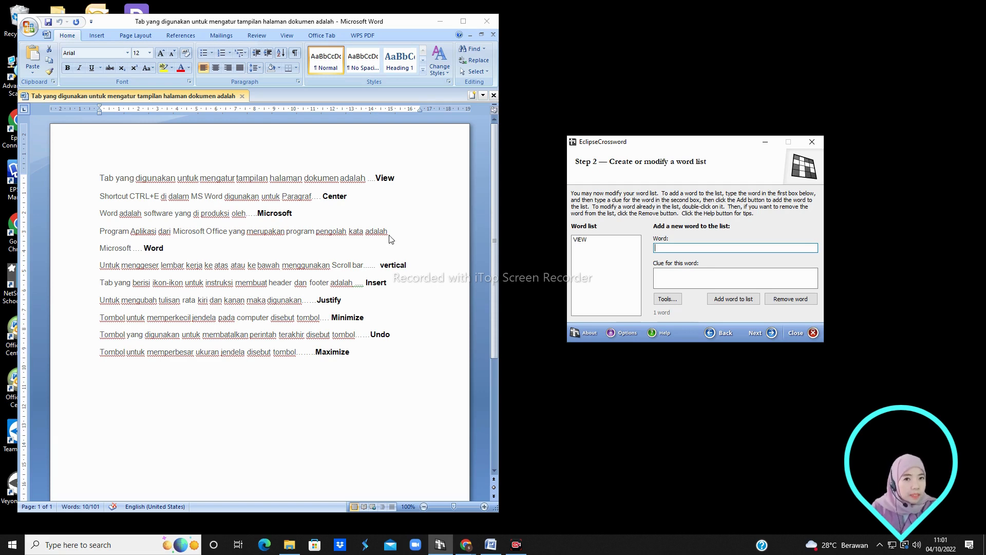
- Copy the question line "Shortcut CTRL+E di dalam MS Word digunakan untuk Paragraf.... Center" from Word into the crossword clue
{"action": "left_click", "coordinate": [364, 198]}
{"action": "left_click_drag", "start_coordinate": [99, 200], "coordinate": [366, 201]}
{"action": "key", "text": "ctrl+c"}
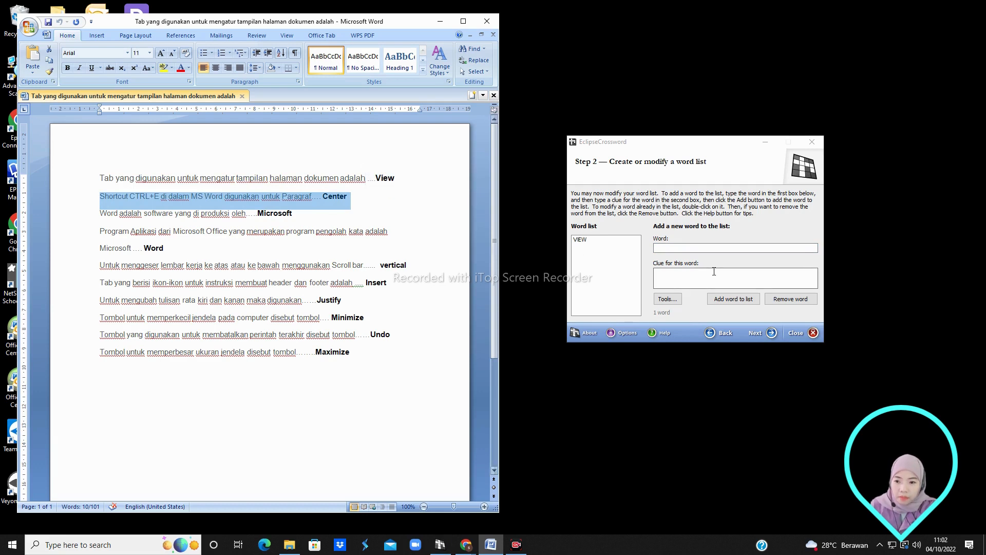
{"action": "left_click", "coordinate": [711, 272]}
{"action": "key", "text": "ctrl+v"}
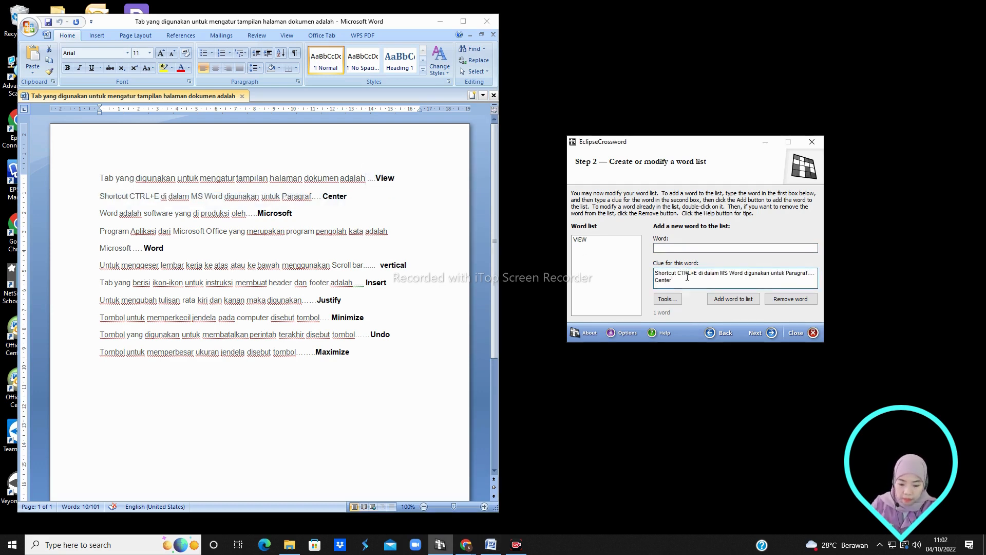
- Move the answer Center from the clue text to the word entry and add the word to the list
{"action": "left_click_drag", "start_coordinate": [687, 276], "coordinate": [662, 281]}
{"action": "double_click", "coordinate": [663, 280]}
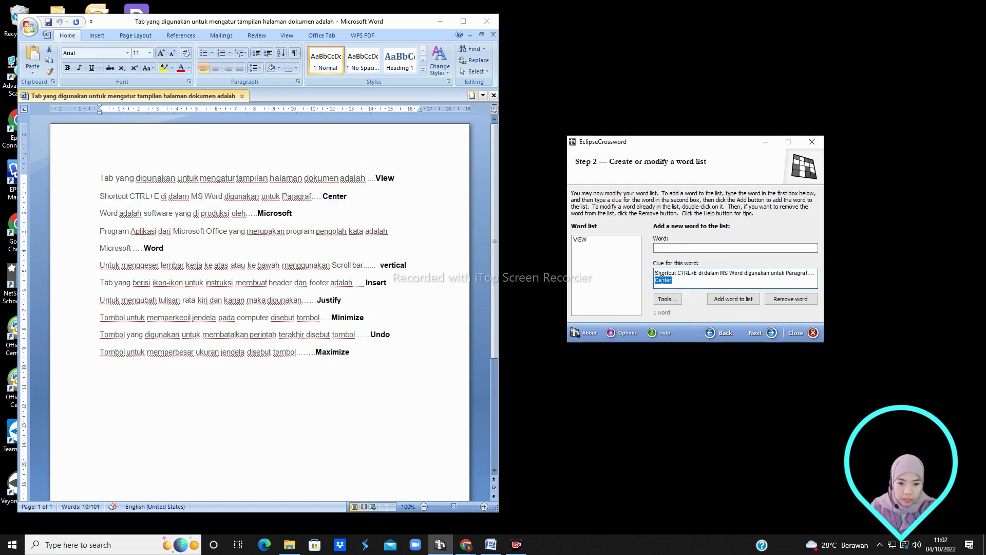
{"action": "key", "text": "ctrl+x"}
{"action": "left_click", "coordinate": [677, 246]}
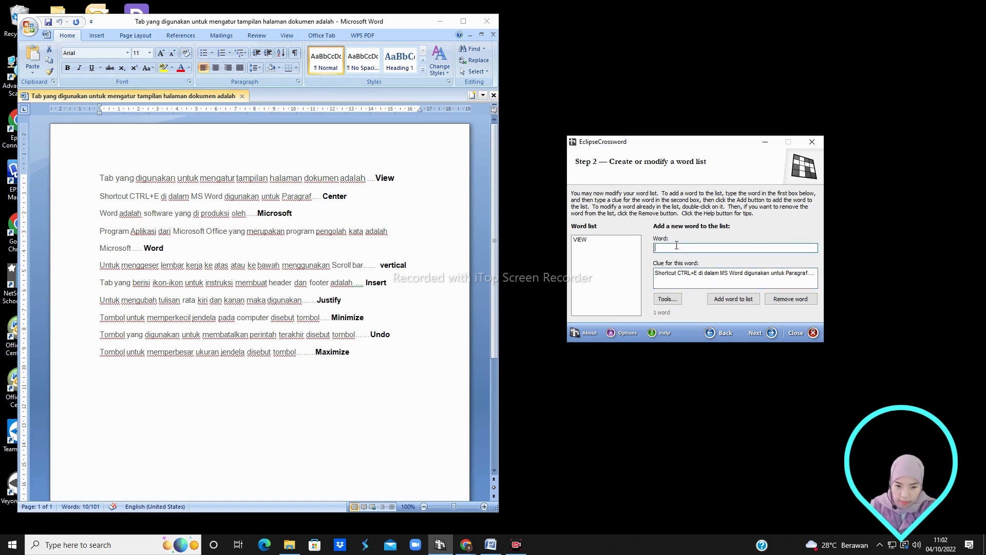
{"action": "key", "text": "ctrl+v"}
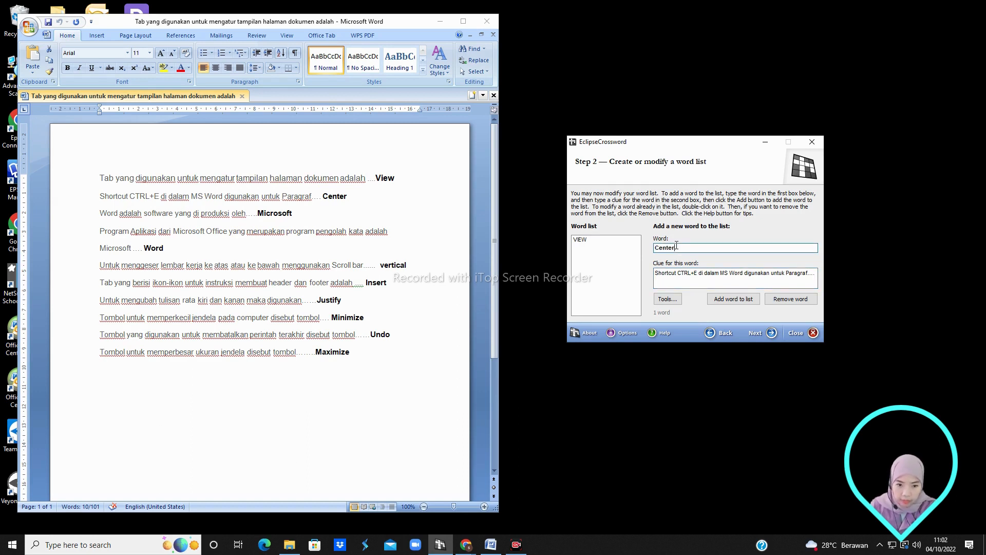
{"action": "left_click", "coordinate": [728, 300]}
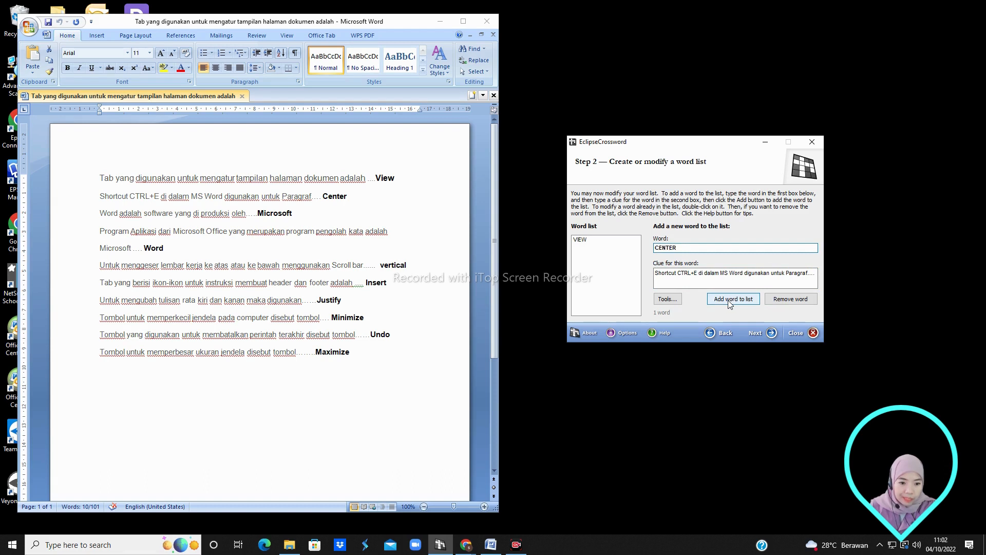
- Copy the question line "Word adalah software yang di produksi oleh.....Microsoft" from Word into the crossword clue
{"action": "left_click", "coordinate": [293, 213]}
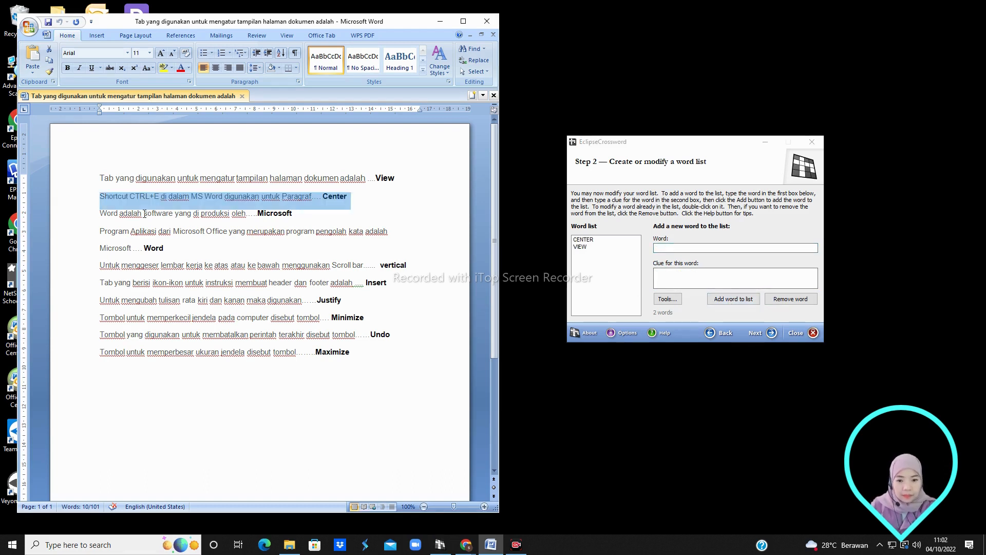
{"action": "left_click_drag", "start_coordinate": [99, 212], "coordinate": [310, 216]}
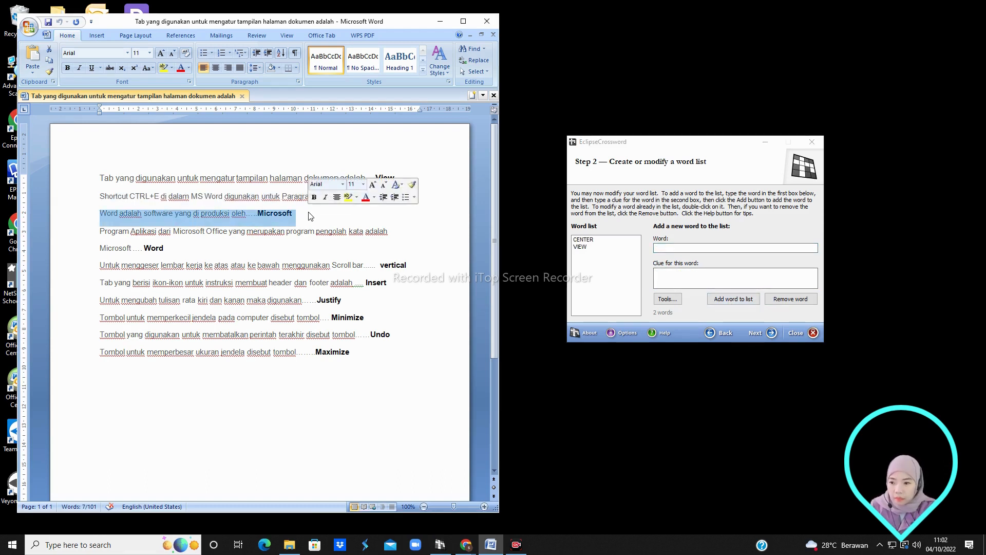
{"action": "key", "text": "ctrl+c"}
{"action": "left_click", "coordinate": [699, 276]}
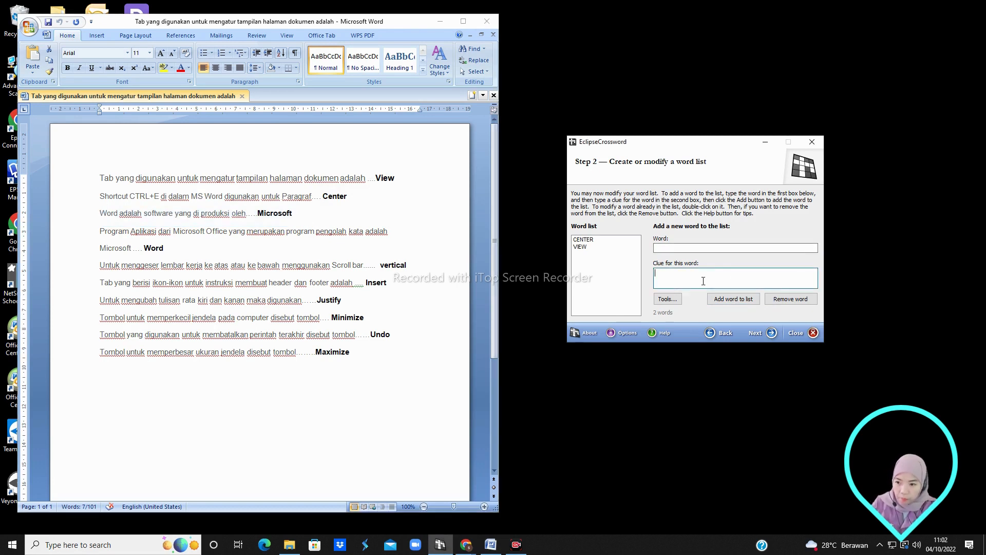
{"action": "key", "text": "ctrl+v"}
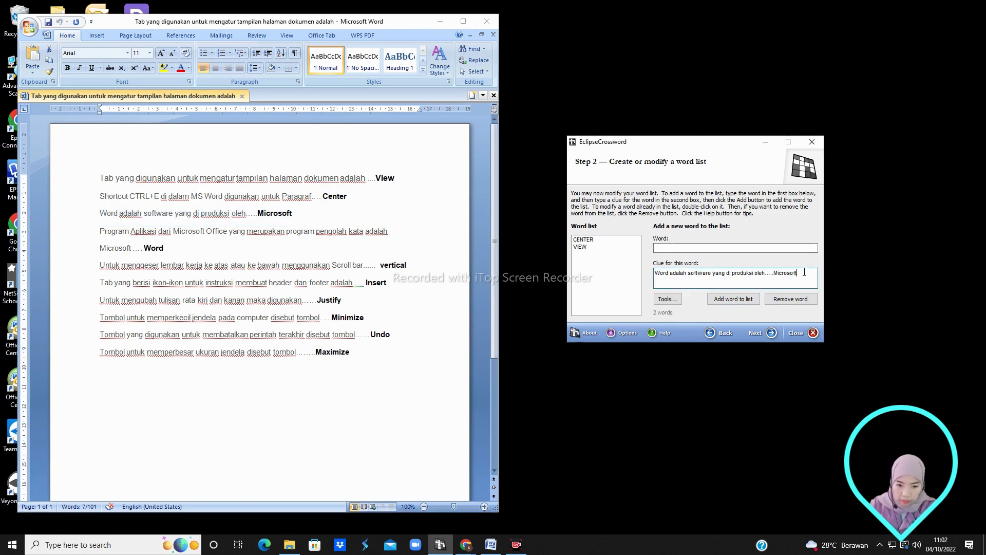
- Move the answer Microsoft from the clue text to the word entry and add the word to the list
{"action": "left_click_drag", "start_coordinate": [804, 273], "coordinate": [776, 273]}
{"action": "key", "text": "ctrl+x"}
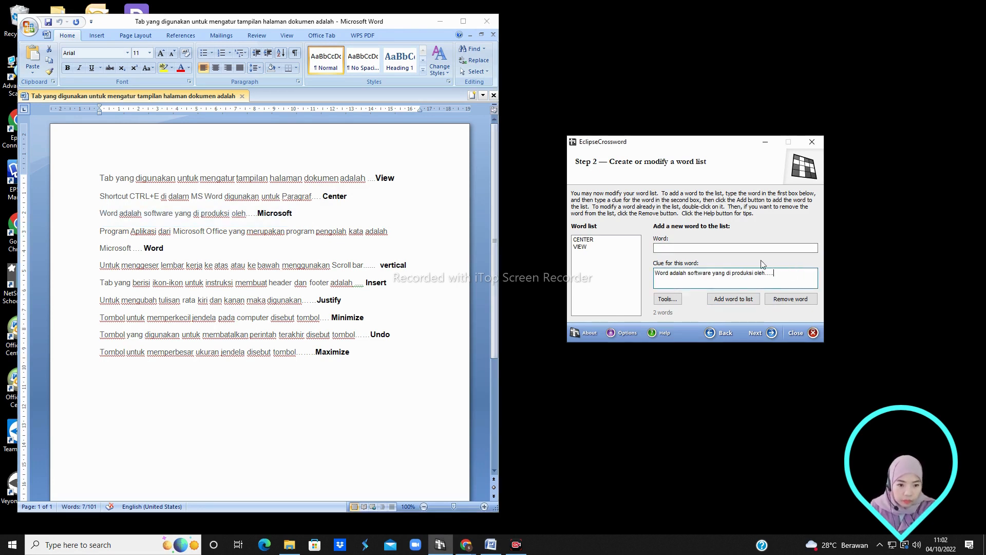
{"action": "left_click", "coordinate": [756, 248]}
{"action": "key", "text": "ctrl+v"}
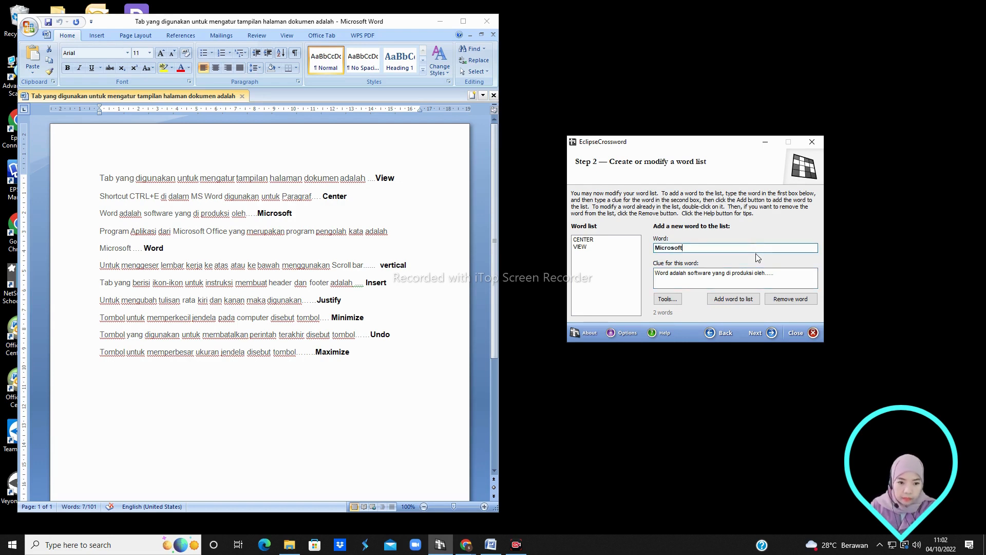
{"action": "left_click", "coordinate": [733, 303]}
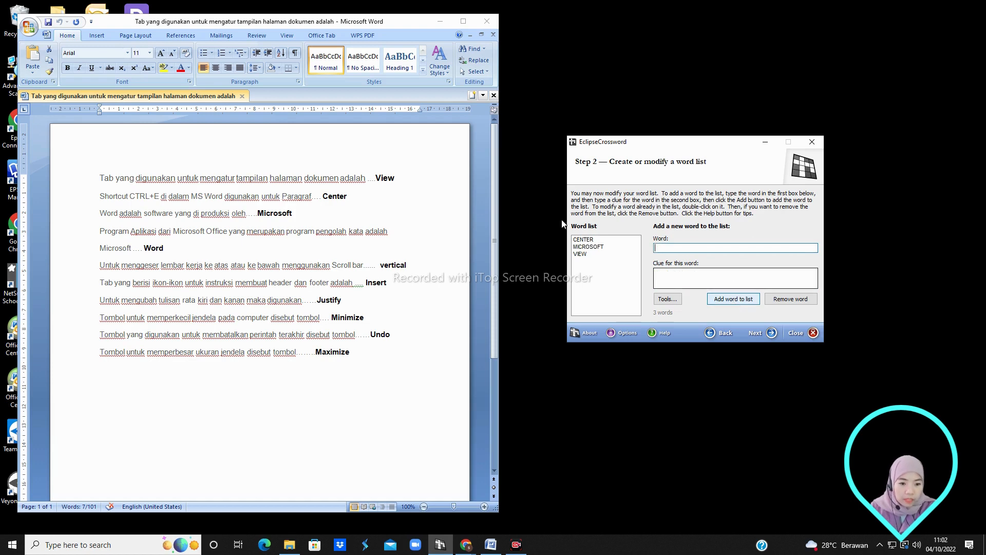
- Copy the question line "Program Aplikasi dari Microsoft Office yang merupakan program pengolah kata adalah Microsoft .... Word" from Word into the crossword clue
{"action": "triple_click", "coordinate": [226, 226]}
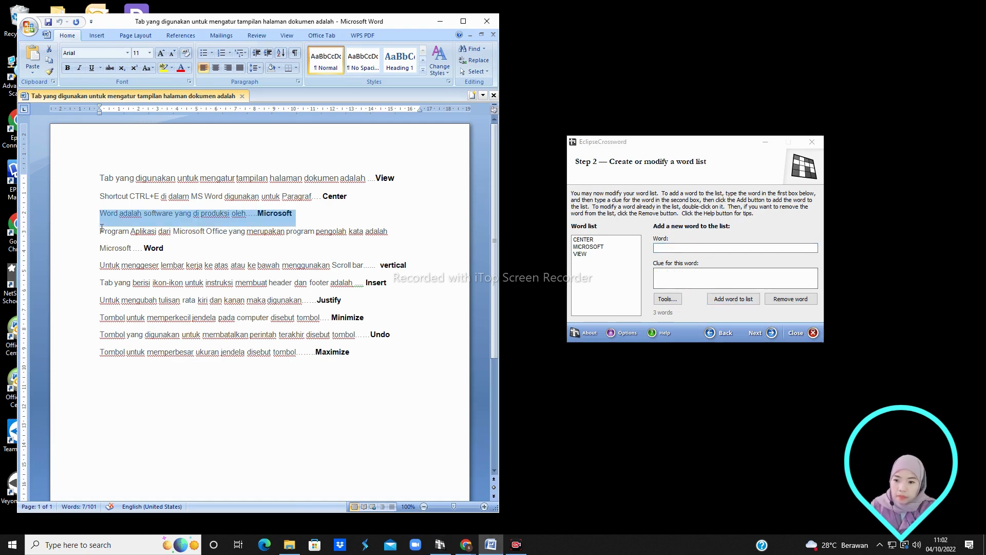
{"action": "left_click_drag", "start_coordinate": [102, 229], "coordinate": [171, 250]}
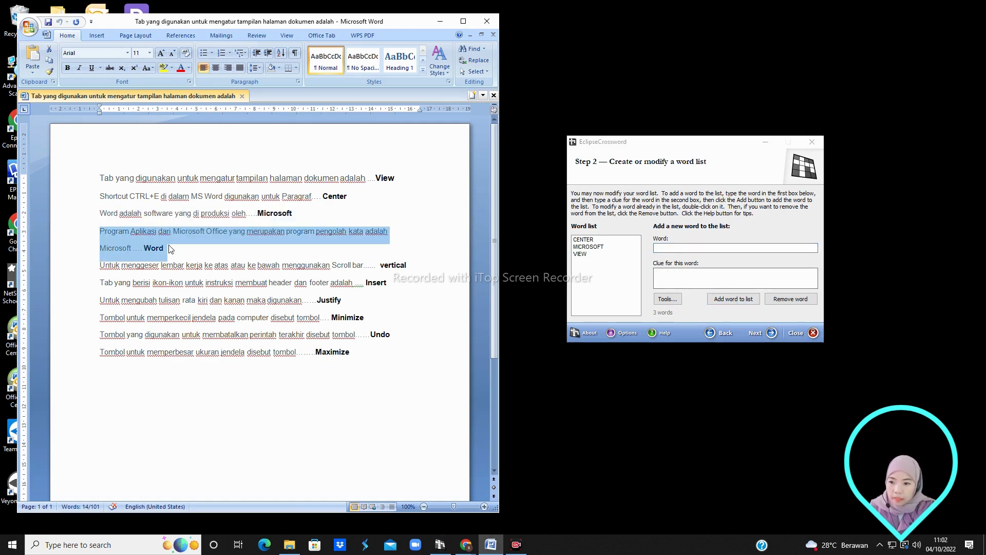
{"action": "left_click", "coordinate": [765, 283]}
{"action": "key", "text": "ctrl+v"}
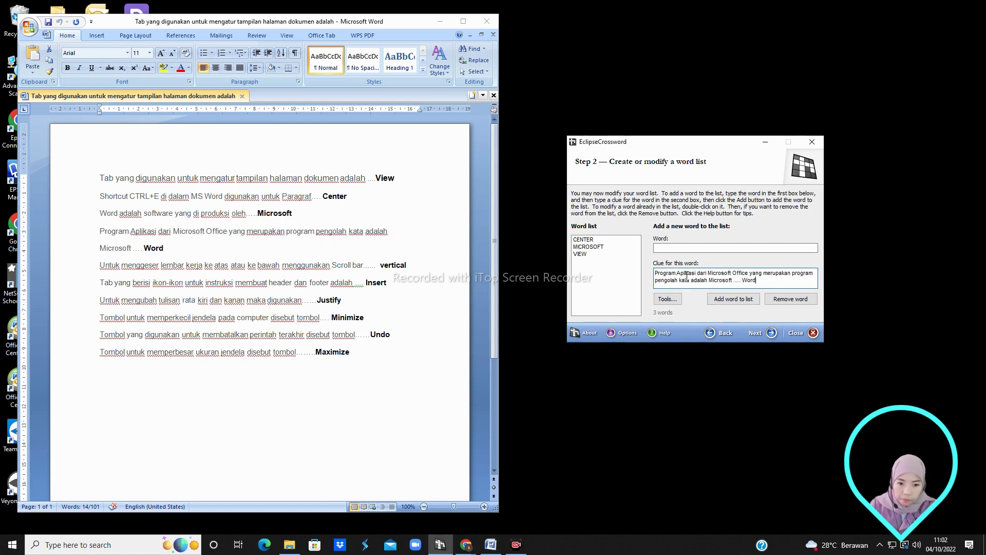
- Move the answer Word from the clue text to the word entry and add the word to the list
{"action": "left_click_drag", "start_coordinate": [755, 282], "coordinate": [744, 284]}
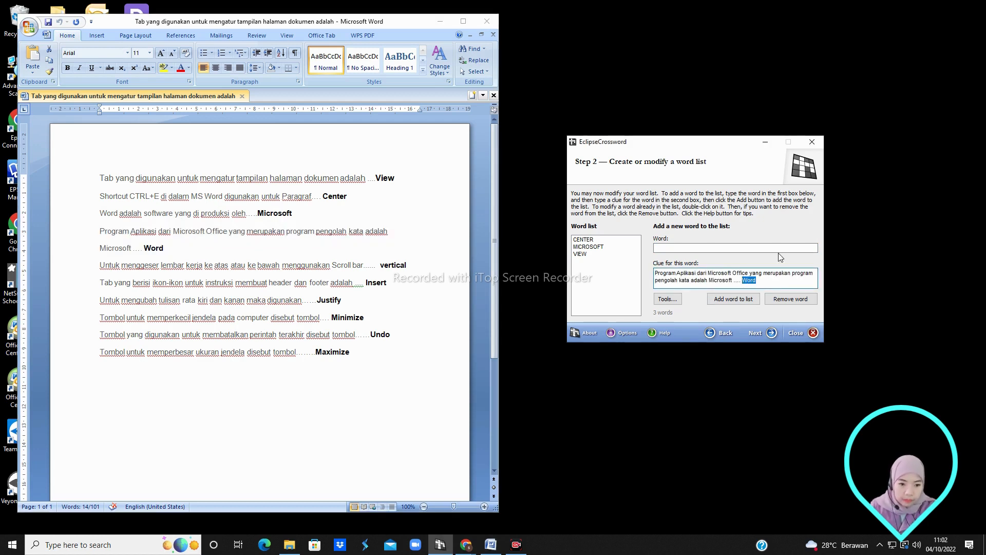
{"action": "key", "text": "ctrl+x"}
{"action": "left_click", "coordinate": [742, 248]}
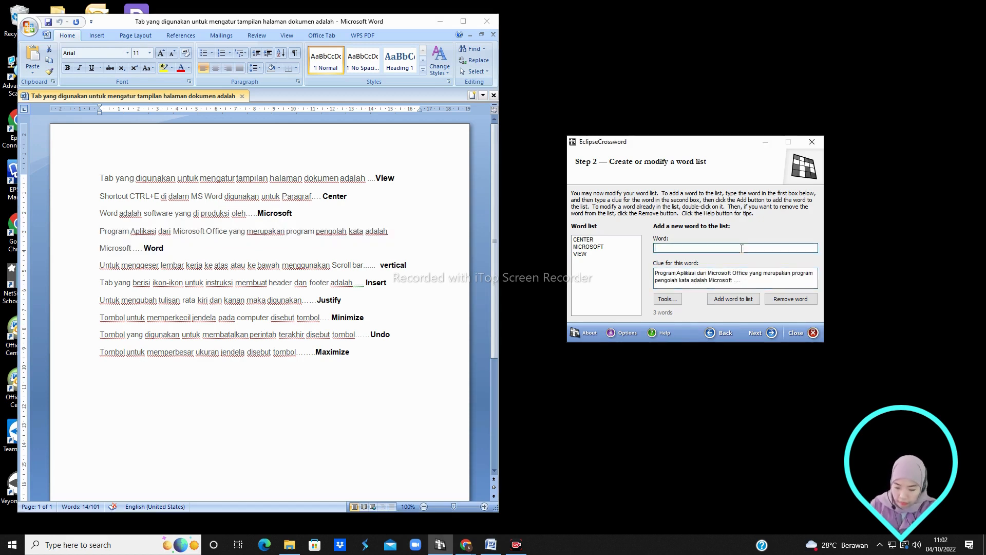
{"action": "key", "text": "ctrl+v"}
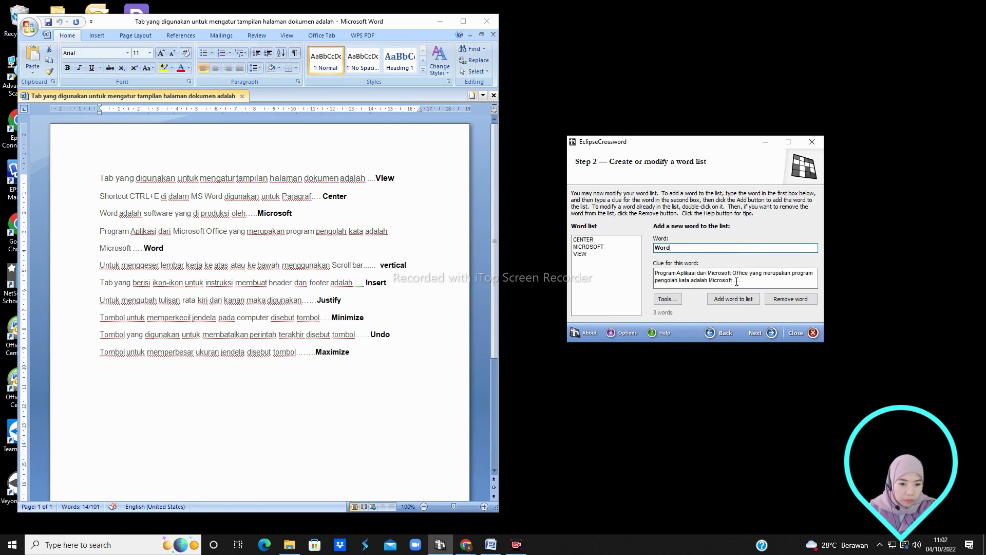
{"action": "type", "text": "...."}
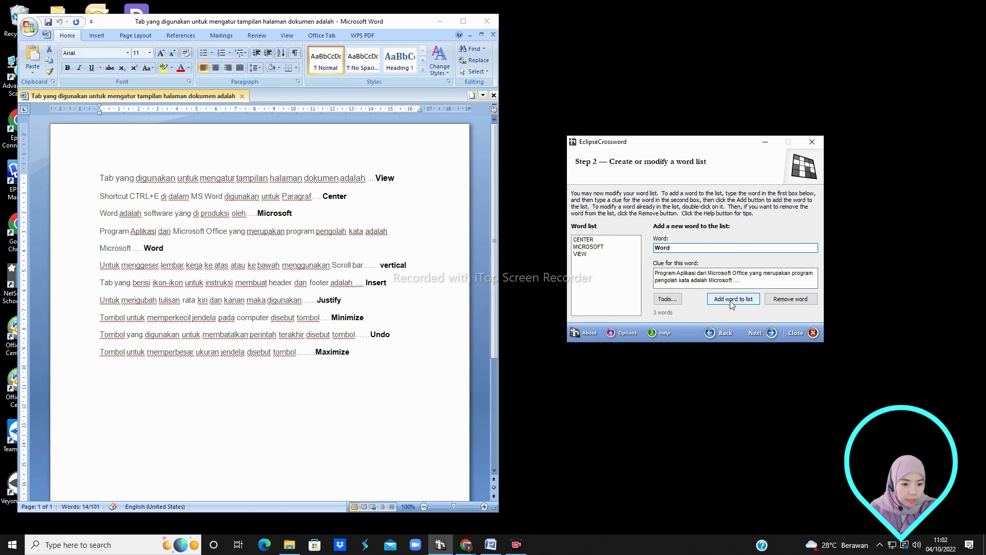
{"action": "left_click", "coordinate": [731, 304]}
- Copy the question line "Untuk menggeser lembar kerja ke atas atau ke bawah menggunakan Scroll bar...... vertical" from Word into the crossword clue
{"action": "left_click", "coordinate": [290, 212]}
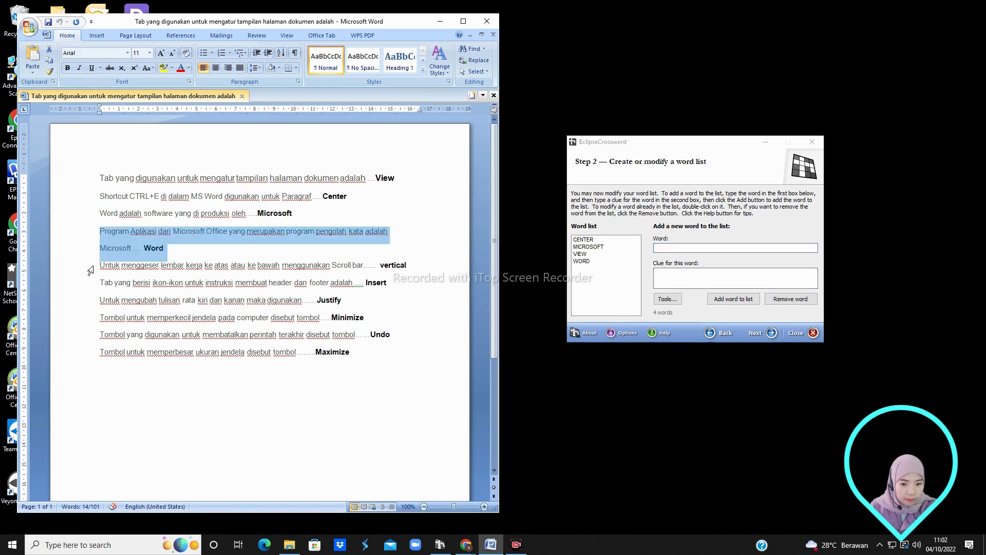
{"action": "left_click_drag", "start_coordinate": [102, 265], "coordinate": [418, 273]}
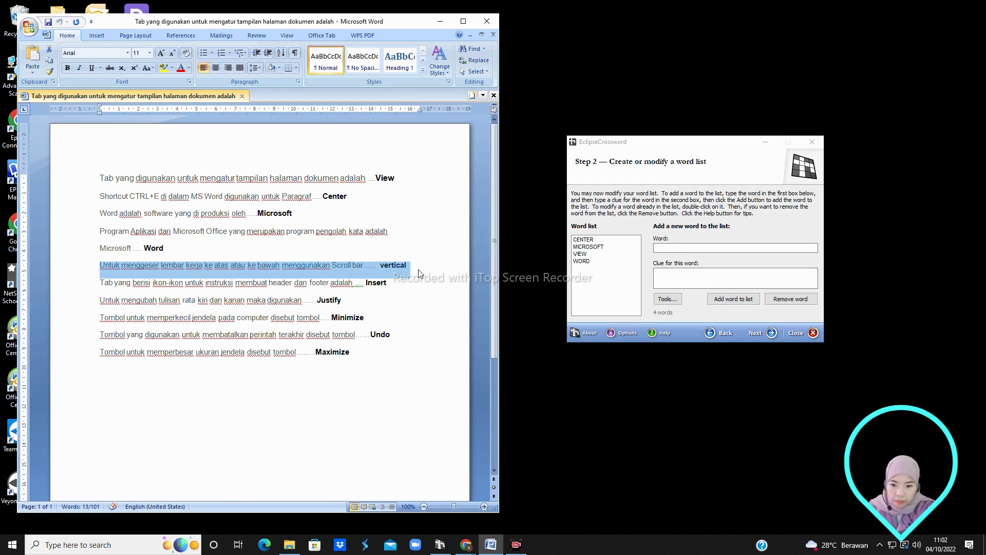
{"action": "left_click", "coordinate": [722, 277]}
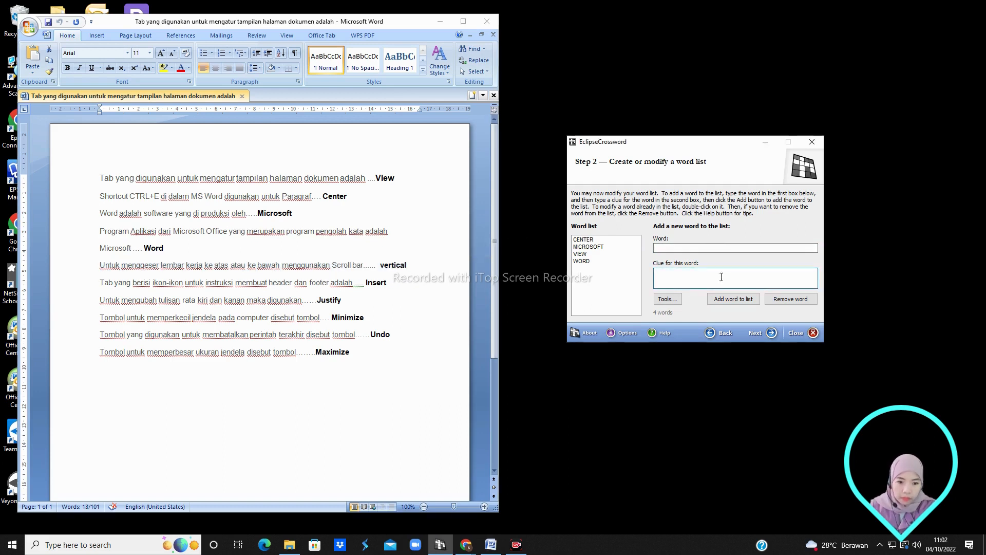
{"action": "key", "text": "ctrl+v"}
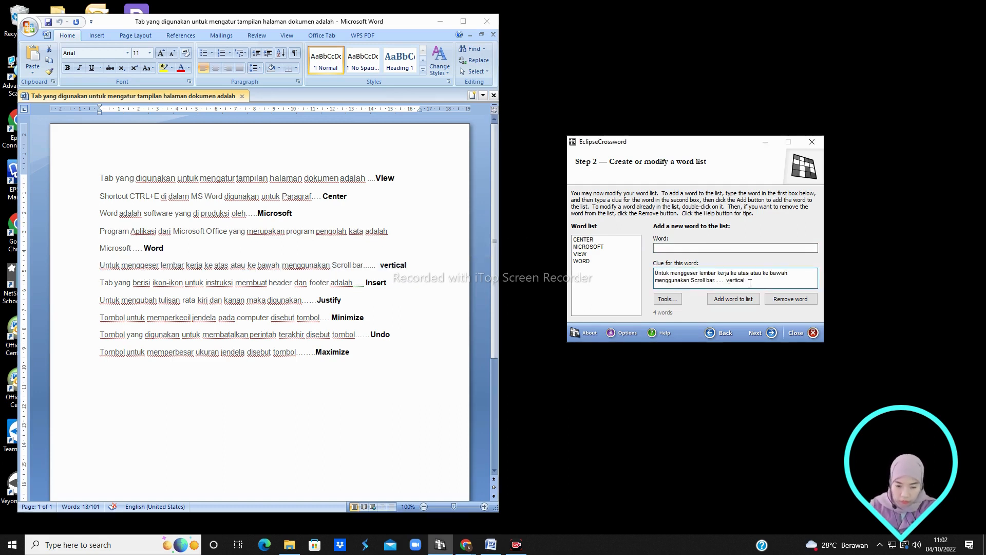
- Move the answer vertical from the clue text to the word entry and add the word to the list
{"action": "left_click_drag", "start_coordinate": [753, 283], "coordinate": [727, 279]}
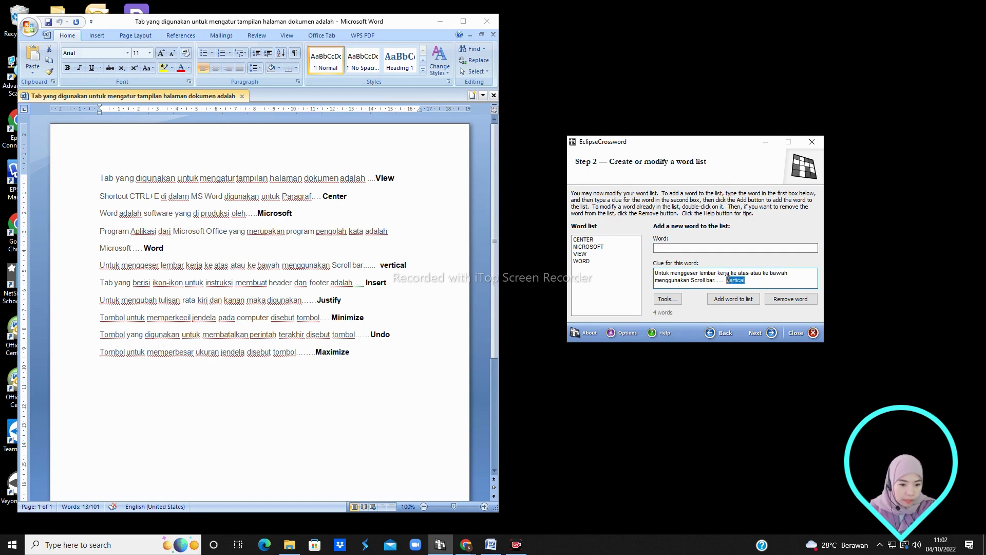
{"action": "key", "text": "BackSpace"}
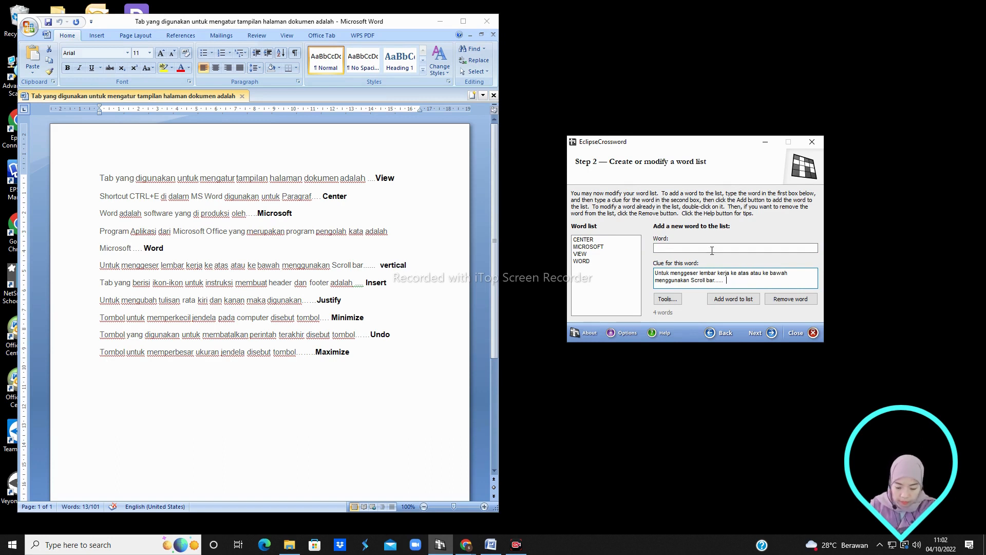
{"action": "left_click", "coordinate": [712, 250]}
{"action": "key", "text": "ctrl+v"}
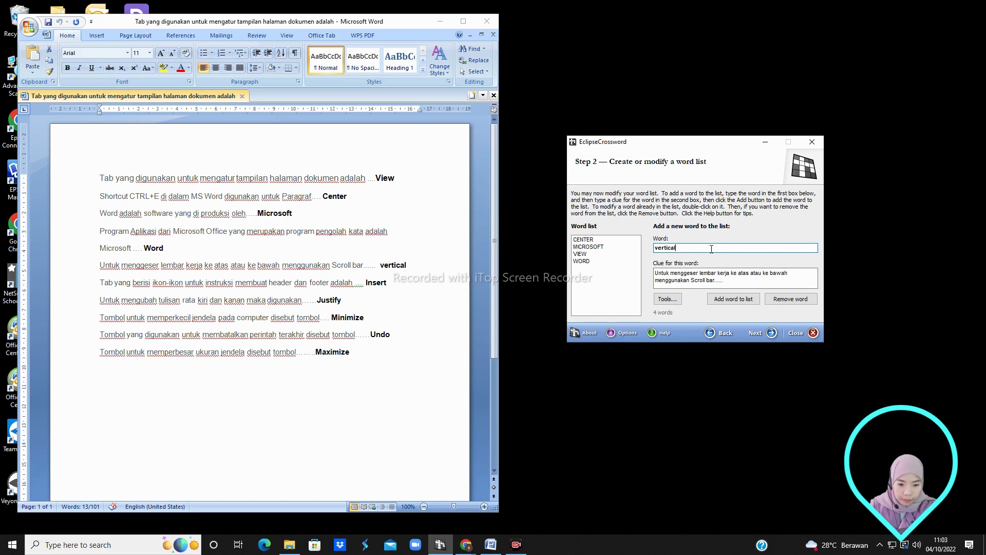
{"action": "left_click", "coordinate": [730, 299]}
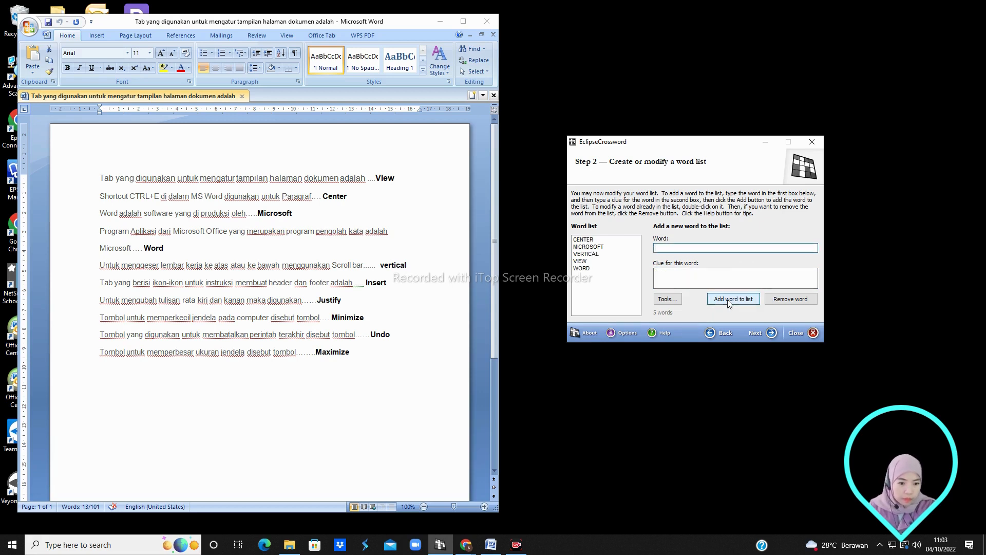
- Copy the question line "Tab yang berisi ikon-ikon untuk instruksi membuat header dan footer adalah ..... Insert" from Word into the crossword clue
{"action": "triple_click", "coordinate": [300, 260]}
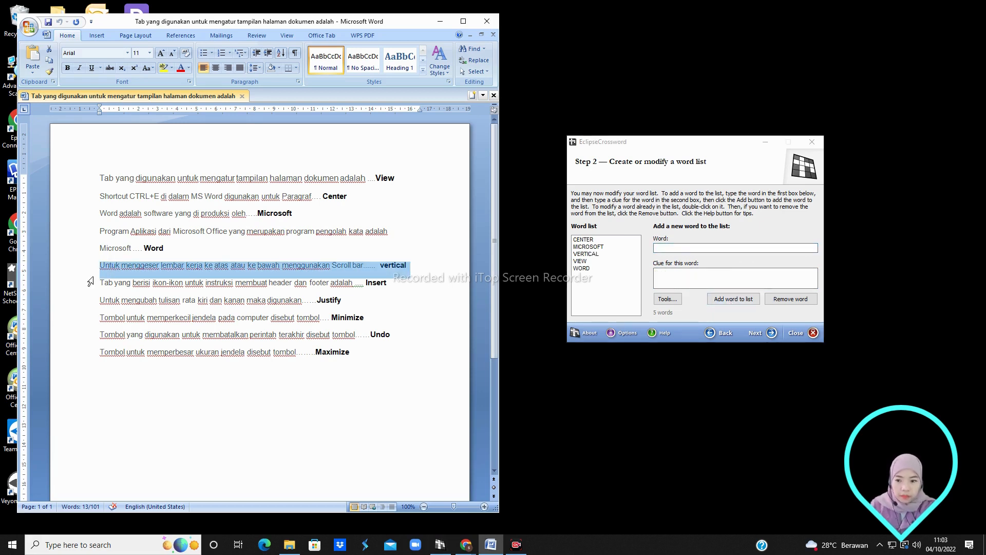
{"action": "left_click_drag", "start_coordinate": [101, 284], "coordinate": [403, 286]}
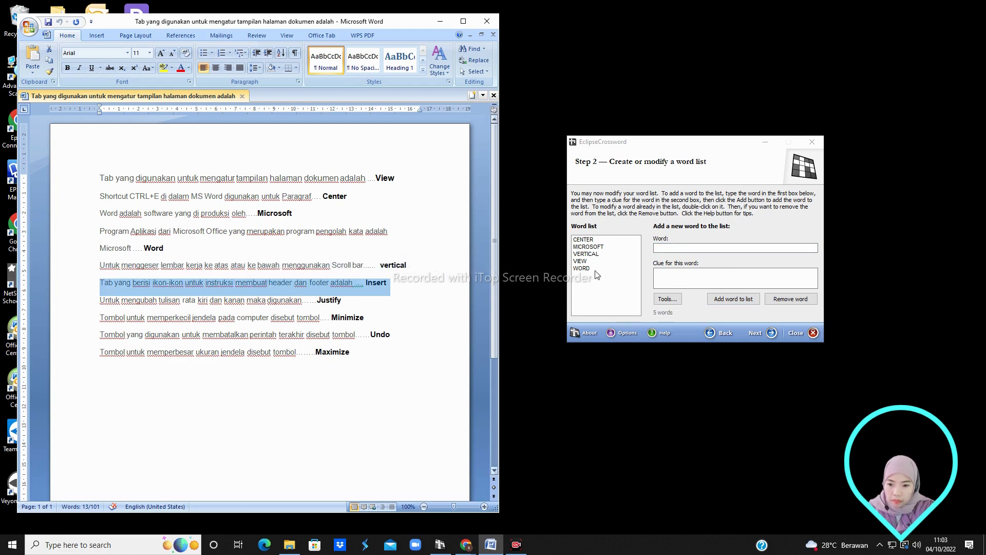
{"action": "left_click", "coordinate": [673, 272]}
{"action": "key", "text": "ctrl+v"}
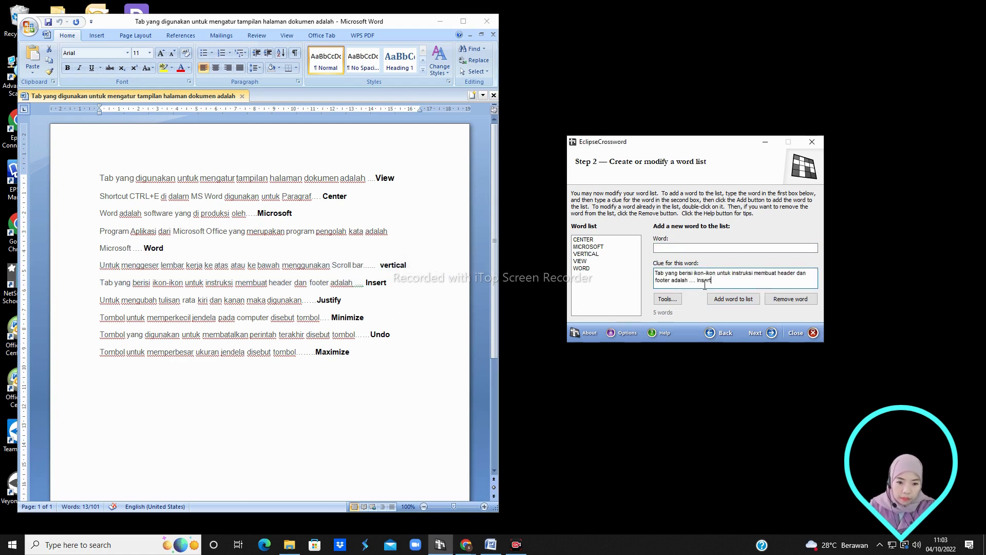
- Move the answer Insert from the clue text to the word entry and add the word to the list
{"action": "left_click_drag", "start_coordinate": [712, 280], "coordinate": [697, 282]}
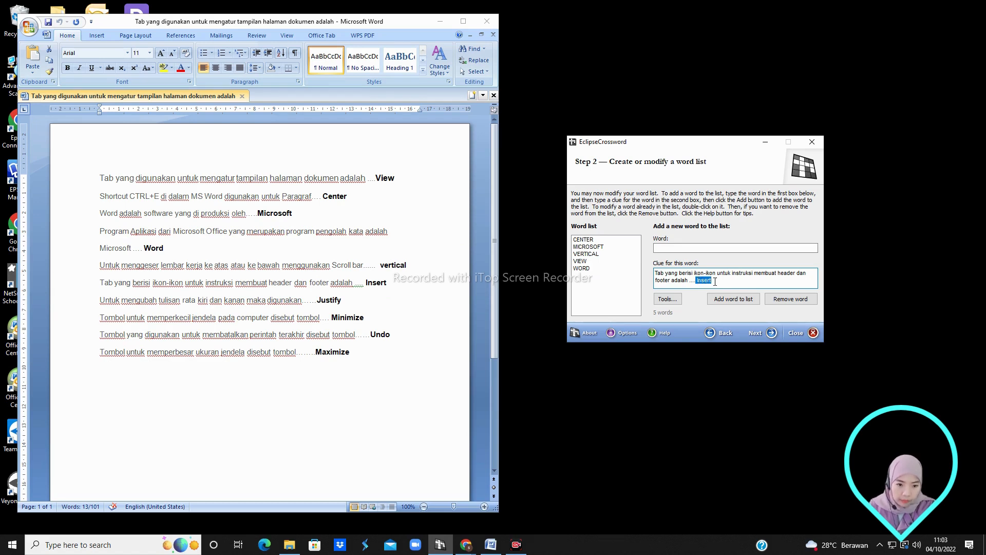
{"action": "mouse_move", "coordinate": [715, 278]}
{"action": "left_mouse_down"}
{"action": "mouse_move", "coordinate": [691, 281]}
{"action": "mouse_move", "coordinate": [719, 281]}
{"action": "left_mouse_up"}
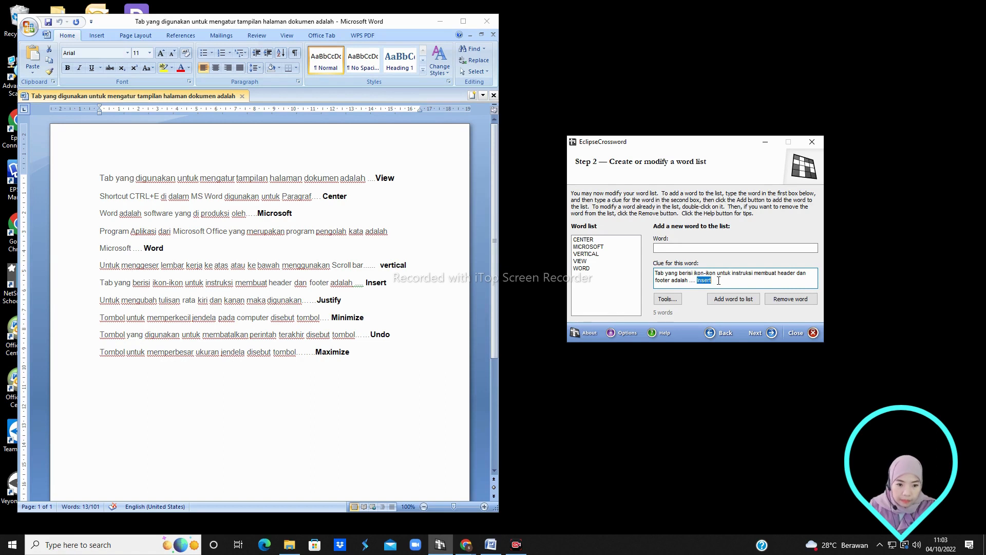
{"action": "key", "text": "ctrl+x"}
{"action": "left_click", "coordinate": [702, 249]}
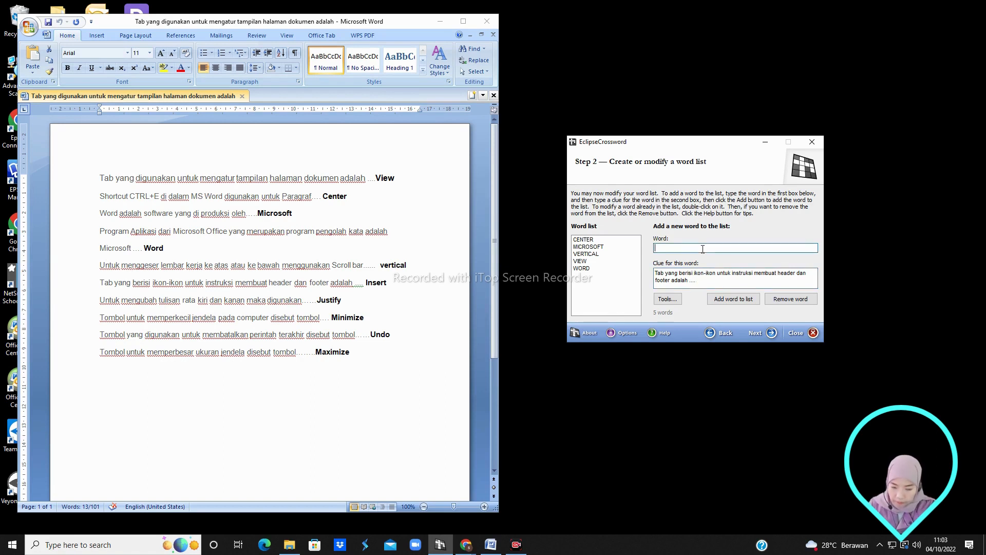
{"action": "key", "text": "ctrl+v"}
{"action": "left_click", "coordinate": [734, 303]}
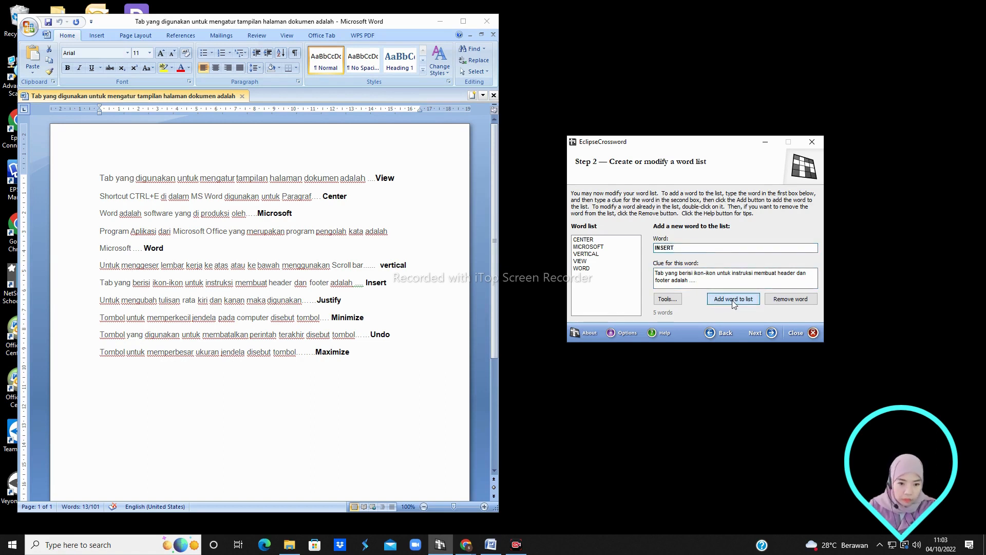
- Copy the question line "Untuk mengubah tulisan rata kiri dan kanan maka digunakan......Justify" from Word into the crossword clue
{"action": "left_click", "coordinate": [422, 263]}
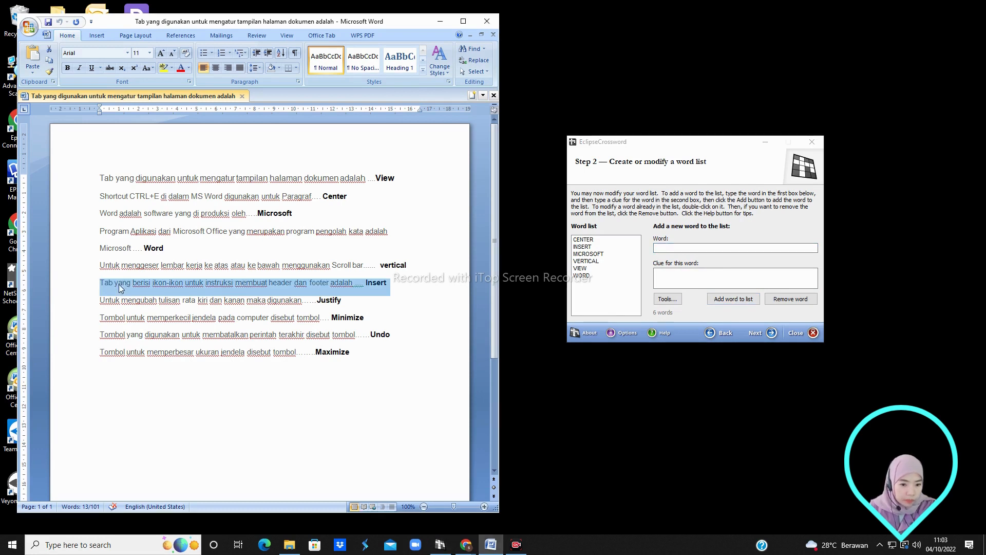
{"action": "left_click_drag", "start_coordinate": [97, 303], "coordinate": [334, 303]}
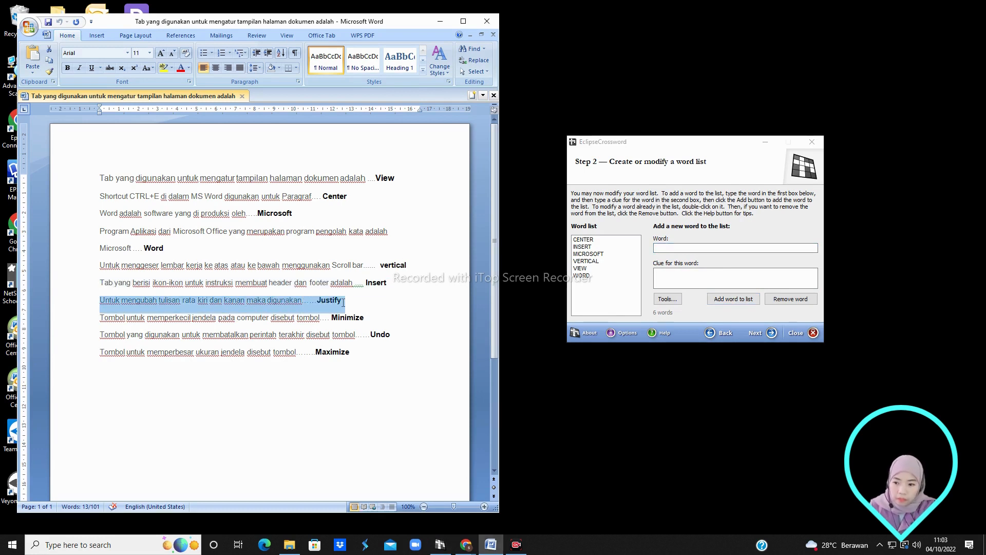
{"action": "left_click", "coordinate": [661, 275]}
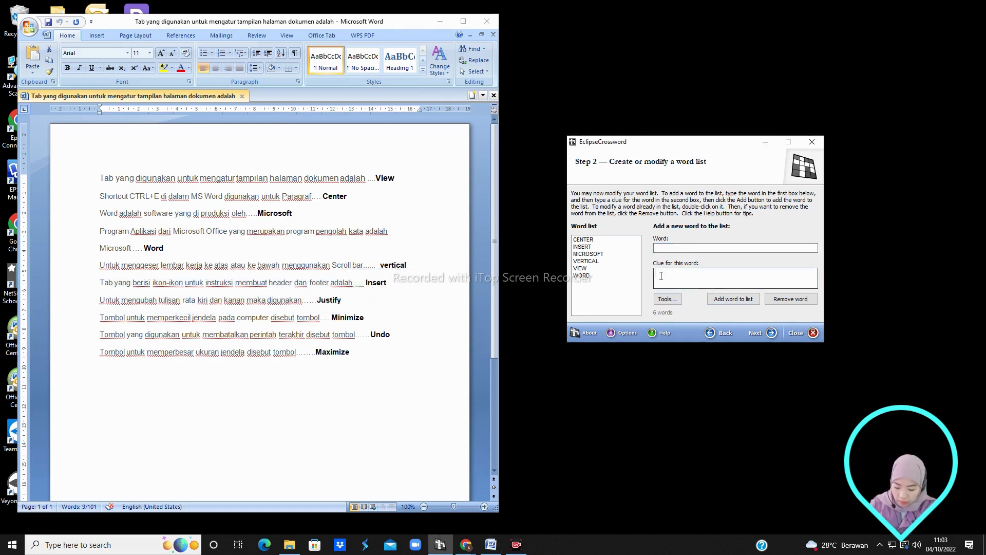
{"action": "key", "text": "ctrl+v"}
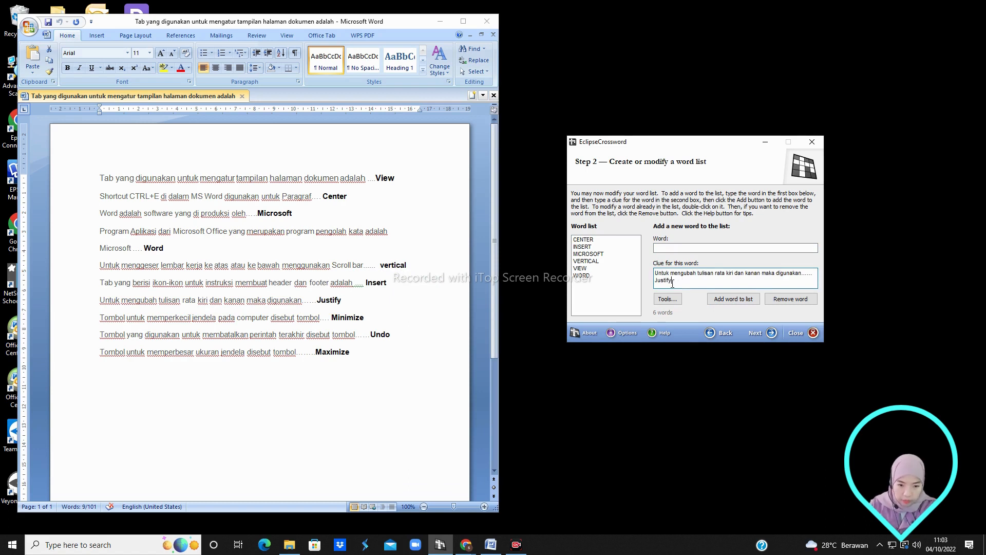
- Move the answer Justify from the clue text to the word entry and add the word to the list
{"action": "double_click", "coordinate": [672, 281]}
{"action": "key", "text": "BackSpace"}
{"action": "left_click", "coordinate": [671, 248]}
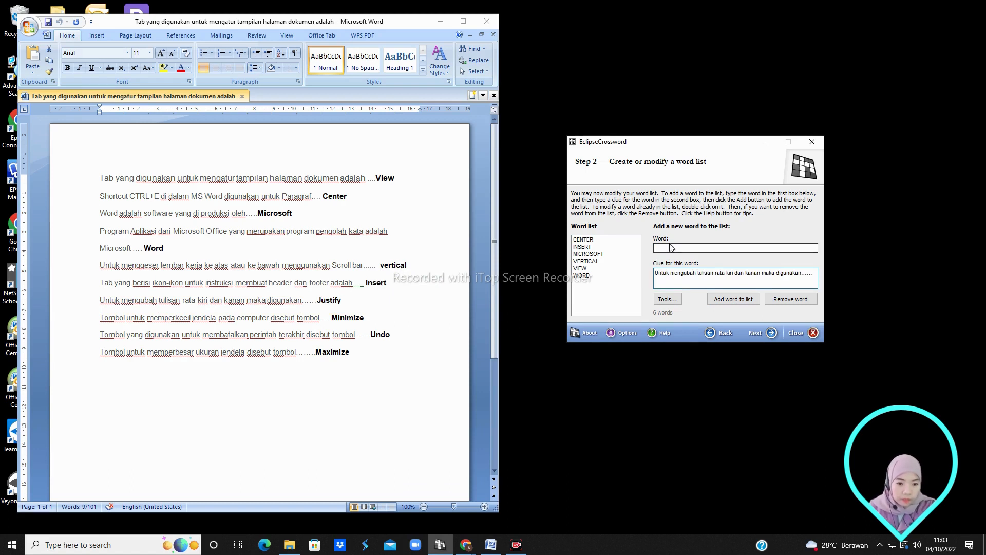
{"action": "type", "text": "Justify"}
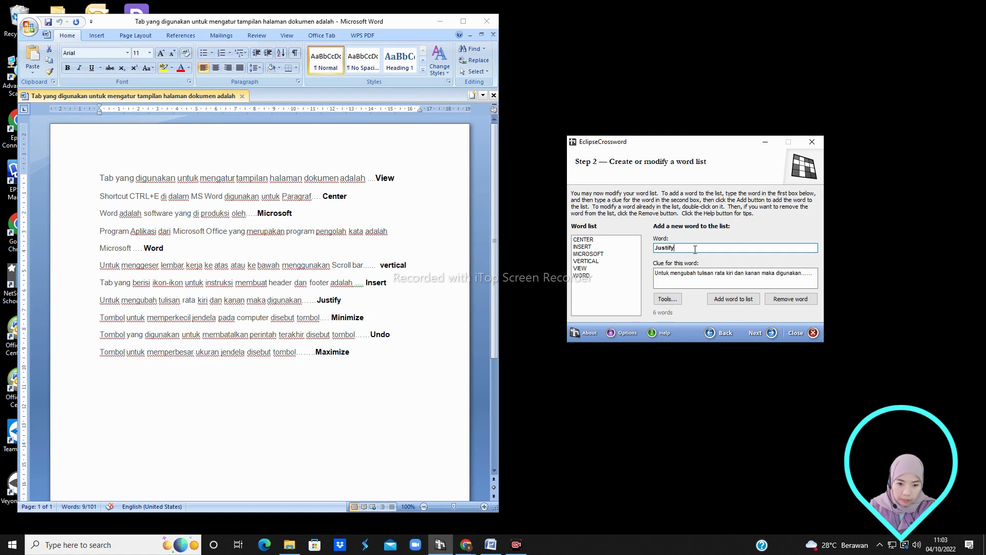
{"action": "left_click", "coordinate": [726, 301]}
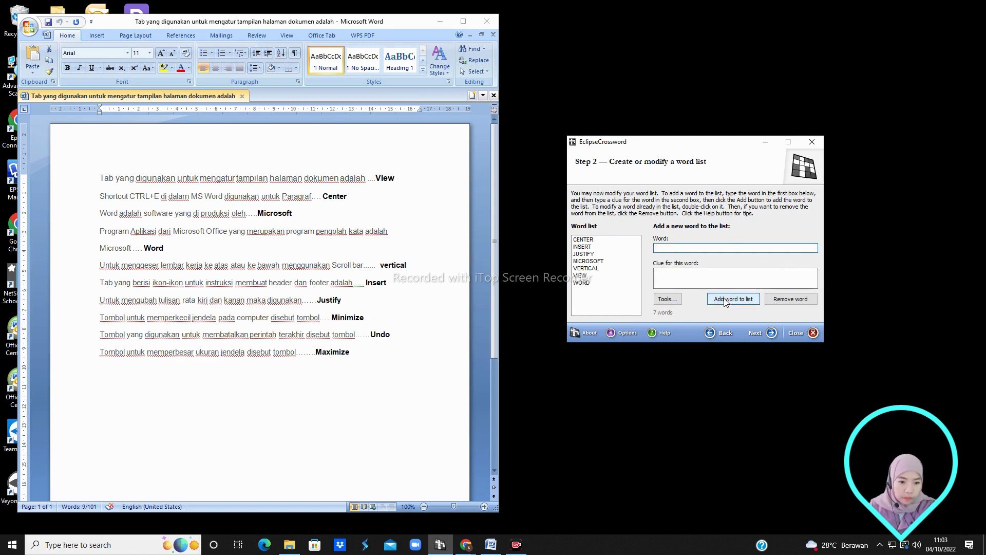
- Copy the question line "Tombol untuk memperkecil jendela pada computer disebut tombol.... Minimize" from Word into the crossword clue
{"action": "left_click", "coordinate": [177, 302]}
{"action": "left_click", "coordinate": [99, 316]}
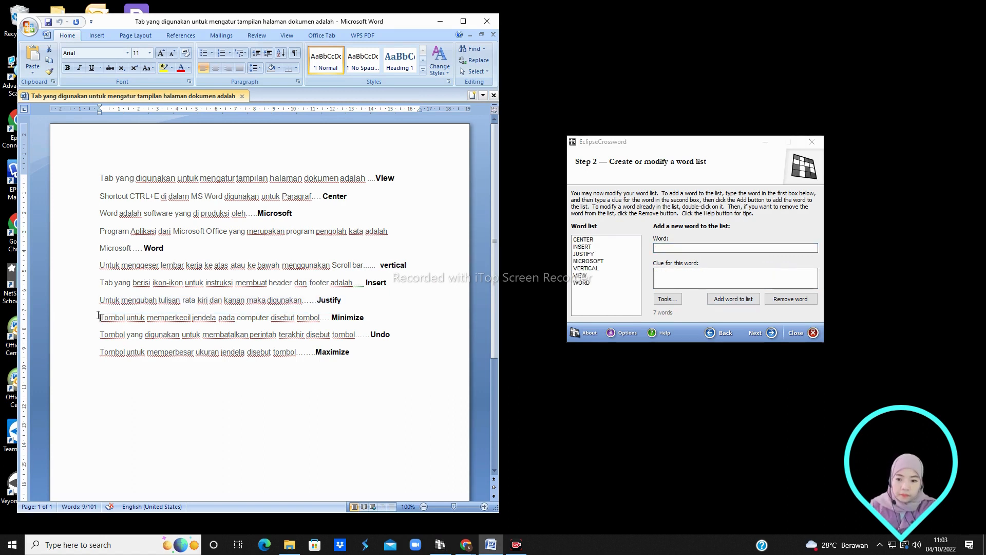
{"action": "left_click_drag", "start_coordinate": [99, 316], "coordinate": [366, 321]}
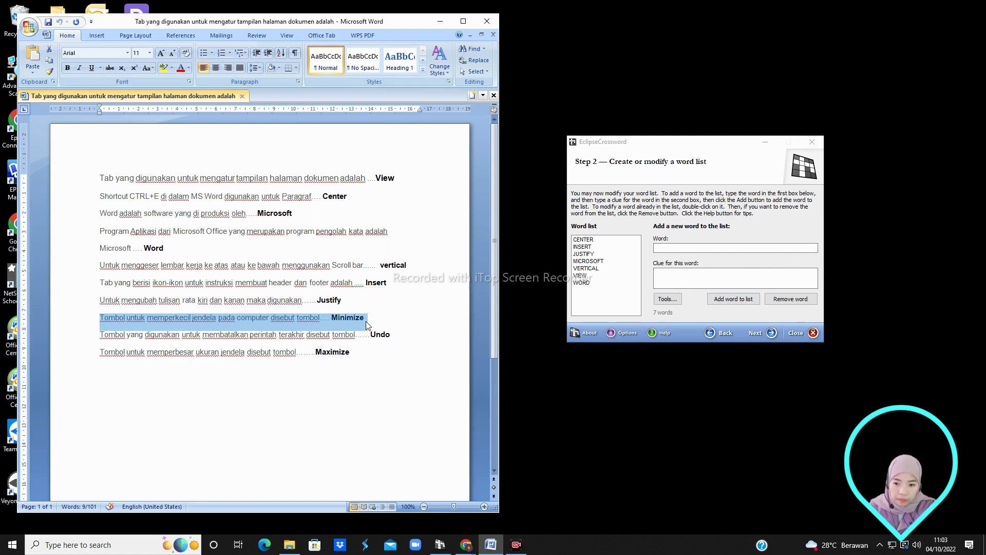
{"action": "left_click", "coordinate": [668, 276]}
{"action": "key", "text": "ctrl+v"}
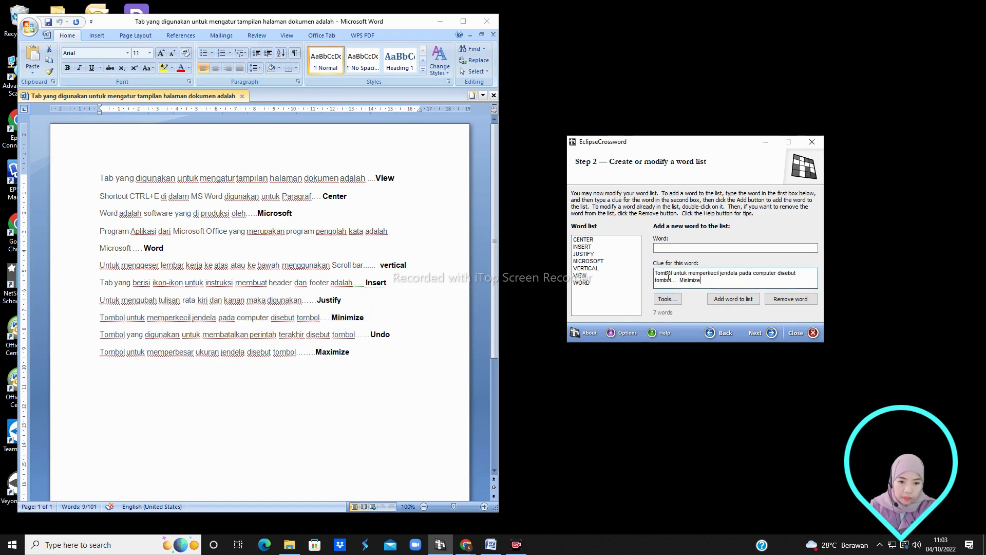
- Move the answer Minimize from the clue text to the word entry and add the word to the list
{"action": "double_click", "coordinate": [688, 280]}
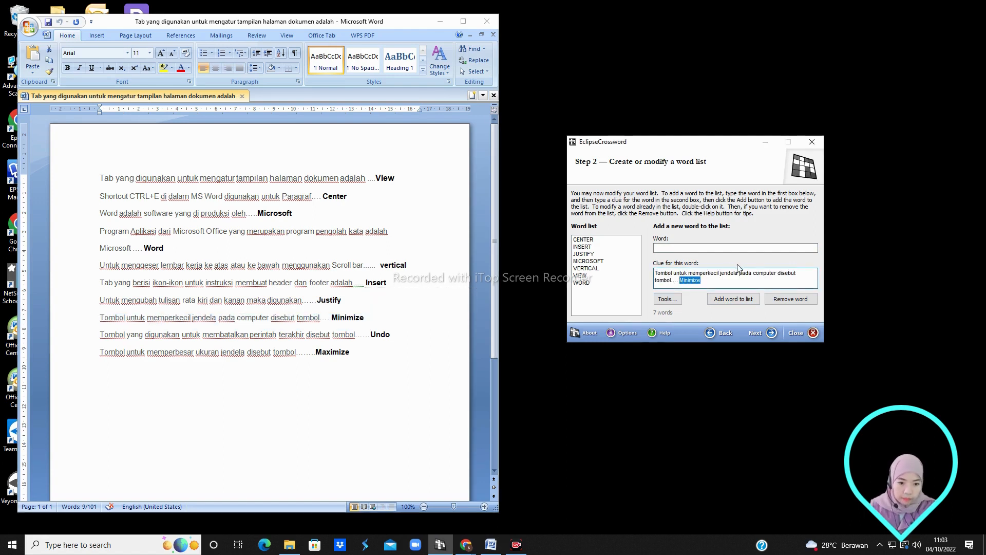
{"action": "key", "text": "ctrl+x"}
{"action": "left_click", "coordinate": [699, 248]}
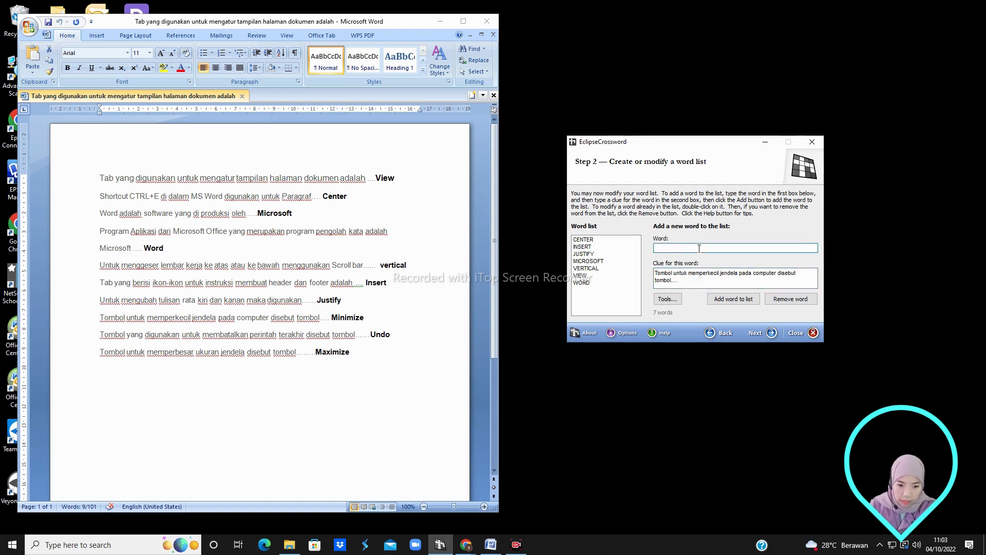
{"action": "key", "text": "ctrl+v"}
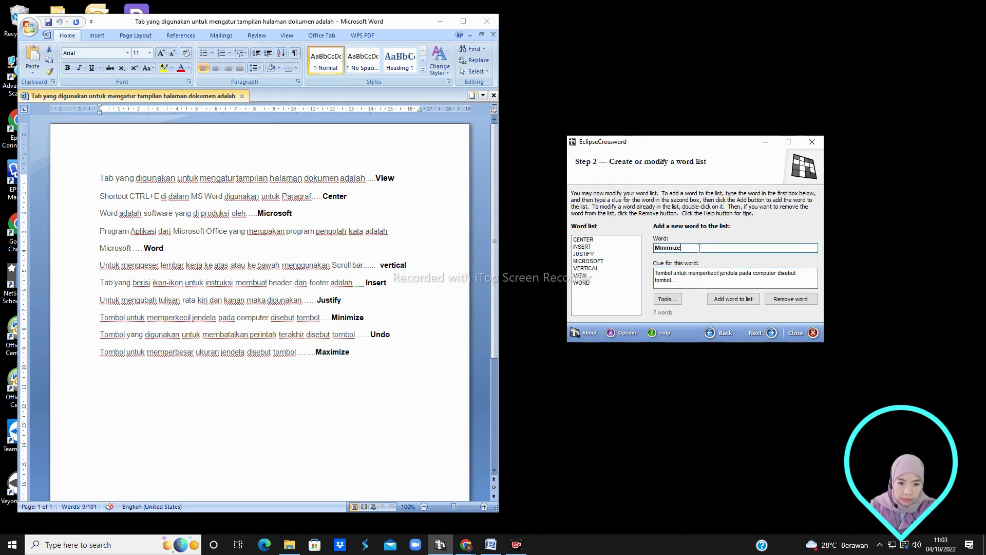
{"action": "left_click", "coordinate": [720, 303]}
- Copy the question line "Tombol yang digunakan untuk membatalkan perintah terakhir disebut tombol......Undo" from Word into the crossword clue
{"action": "left_click", "coordinate": [68, 323]}
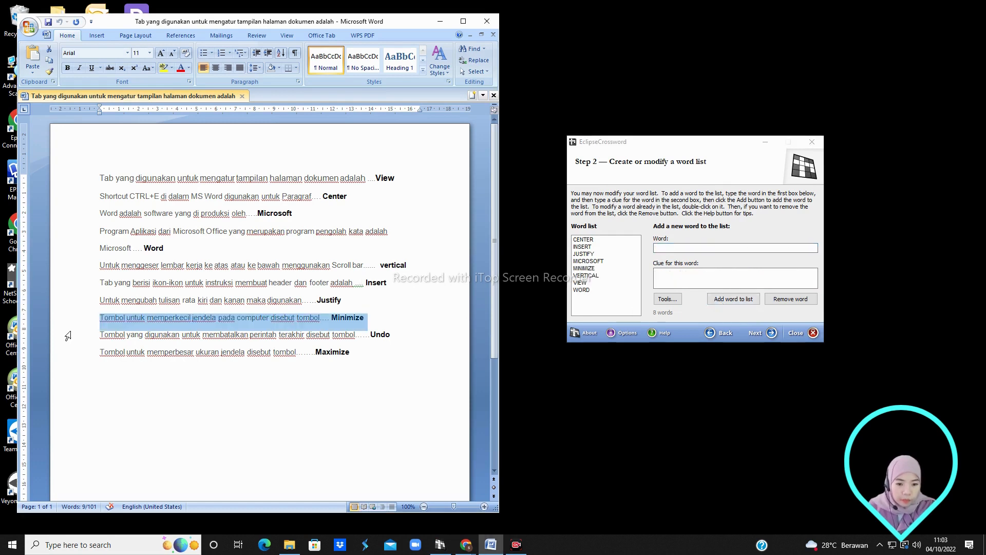
{"action": "left_click_drag", "start_coordinate": [101, 335], "coordinate": [396, 336]}
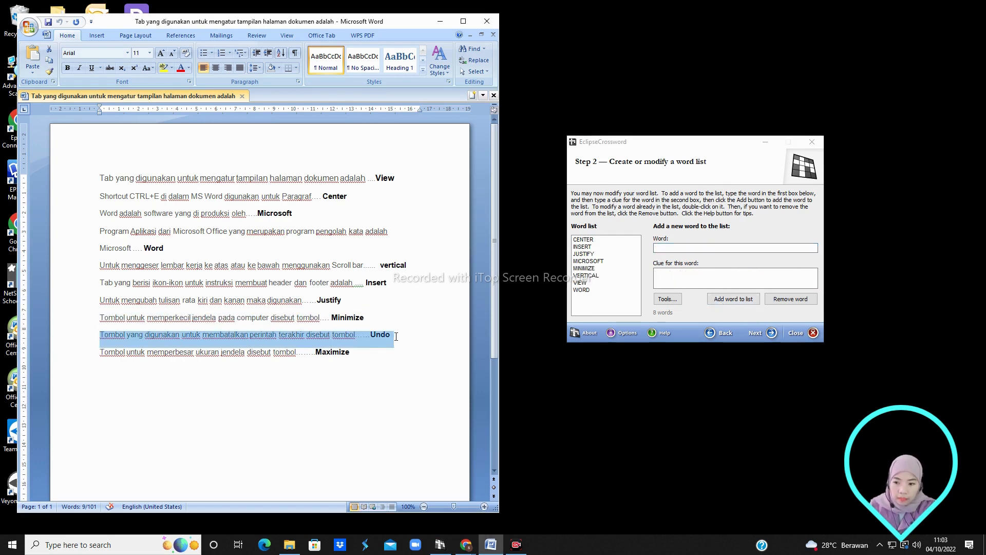
{"action": "left_click", "coordinate": [685, 276]}
{"action": "key", "text": "ctrl+v"}
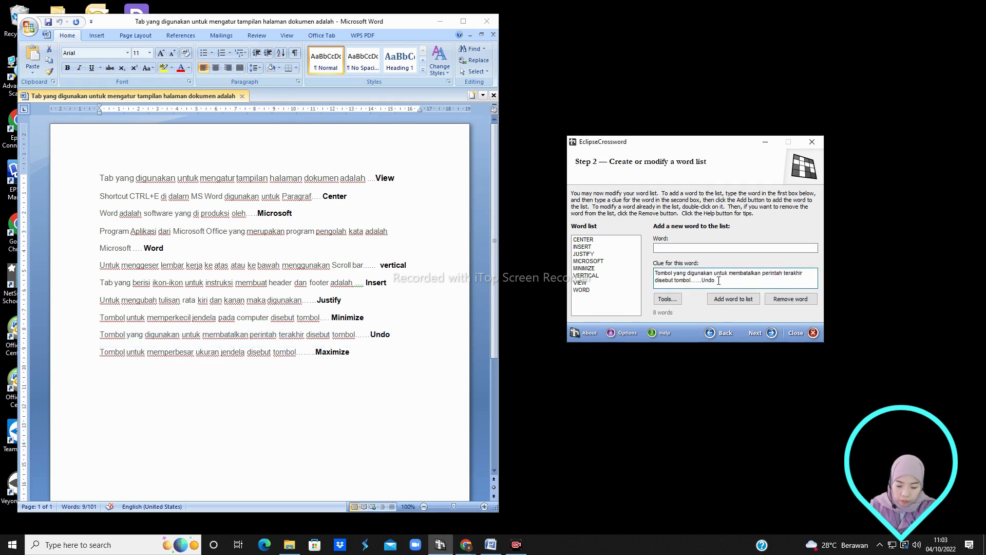
- Move the answer Undo from the clue text to the word entry and add the word to the list
{"action": "left_click_drag", "start_coordinate": [714, 280], "coordinate": [702, 284]}
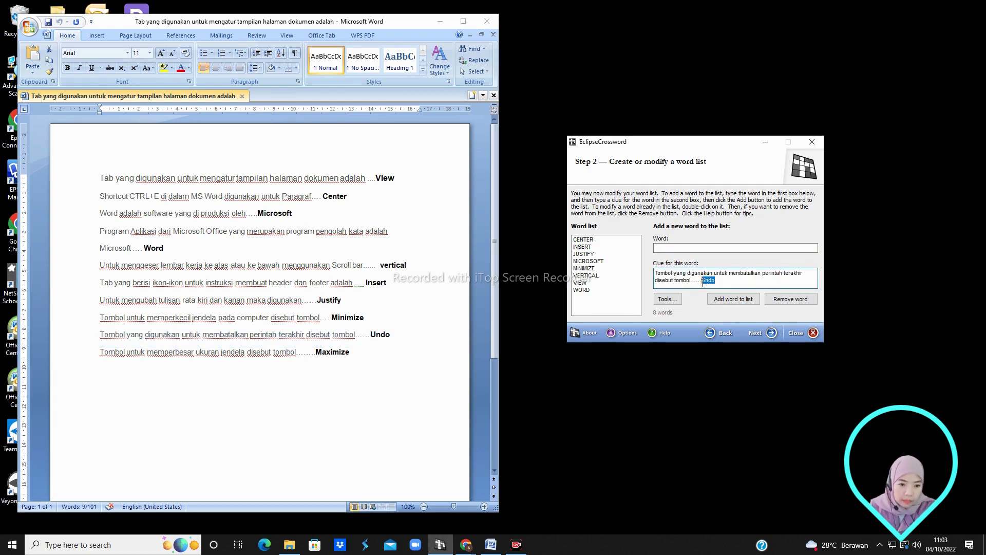
{"action": "key", "text": "ctrl+x"}
{"action": "left_click", "coordinate": [723, 247]}
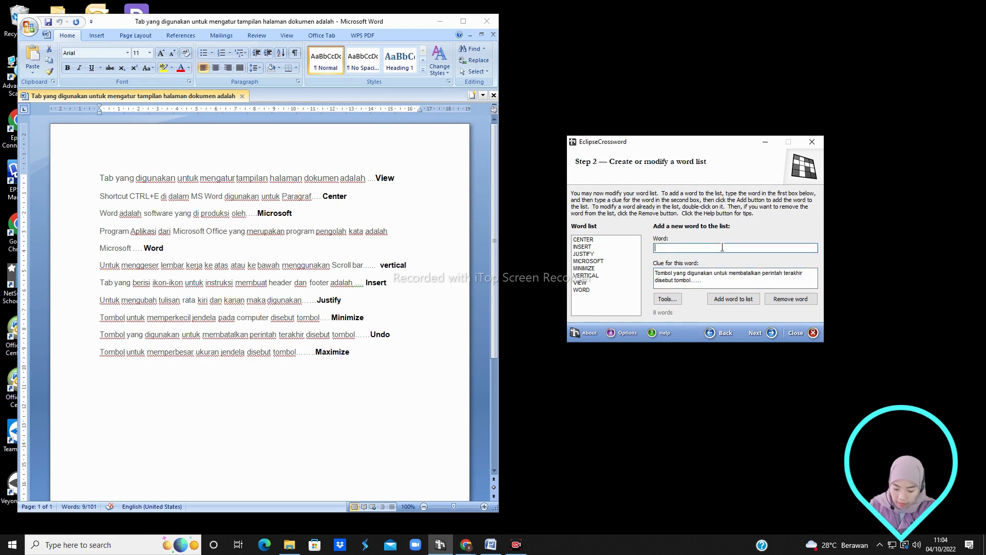
{"action": "key", "text": "ctrl+v"}
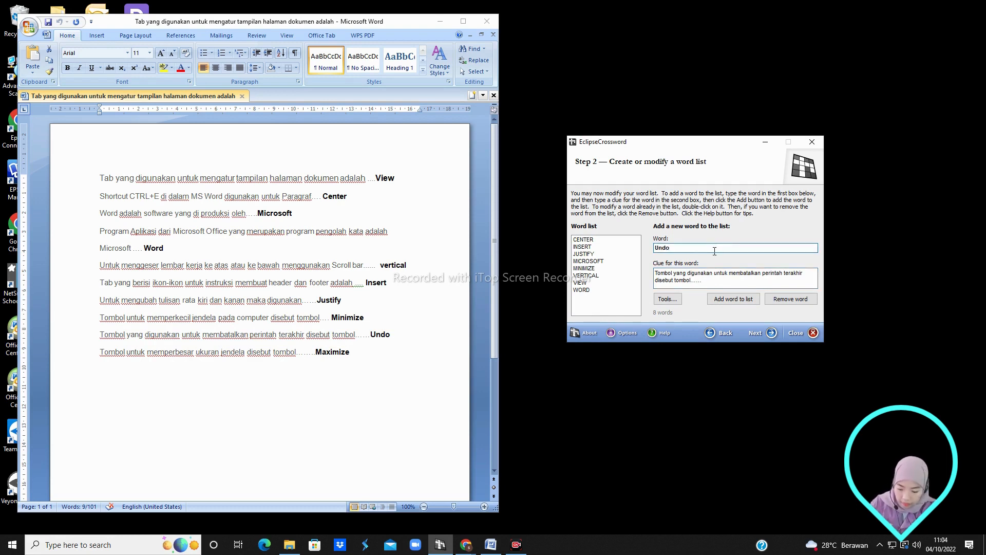
{"action": "left_click", "coordinate": [729, 299]}
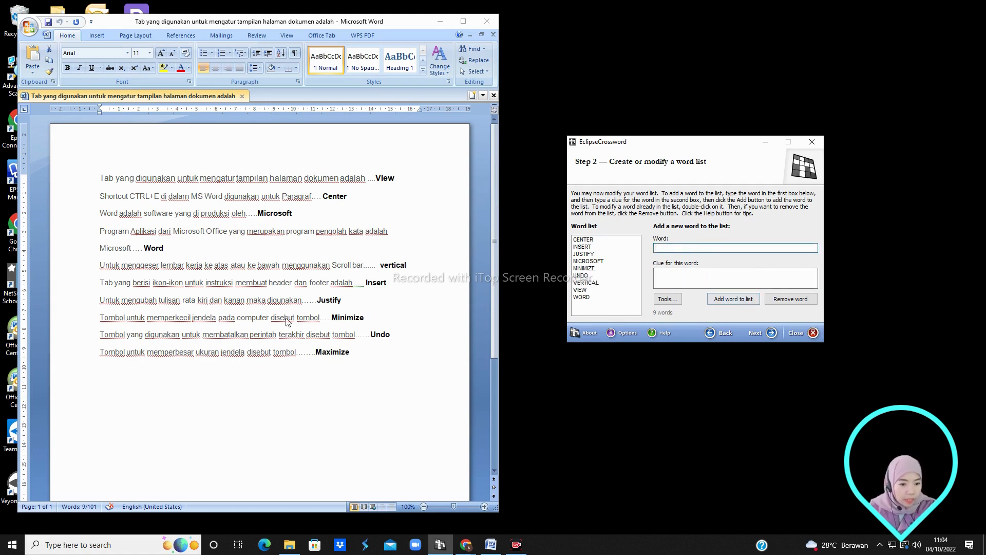
- Copy the question line "Tombol untuk memperbesar ukuran jendela disebut tombol........Maximize" from Word into the crossword clue
{"action": "triple_click", "coordinate": [310, 336]}
{"action": "left_click_drag", "start_coordinate": [101, 352], "coordinate": [364, 351]}
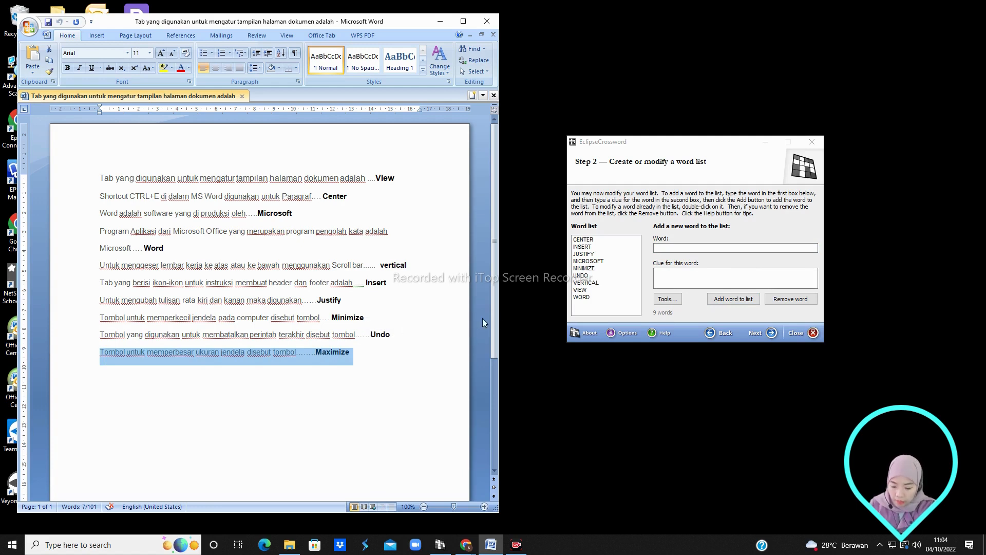
{"action": "left_click", "coordinate": [668, 272]}
{"action": "key", "text": "ctrl+v"}
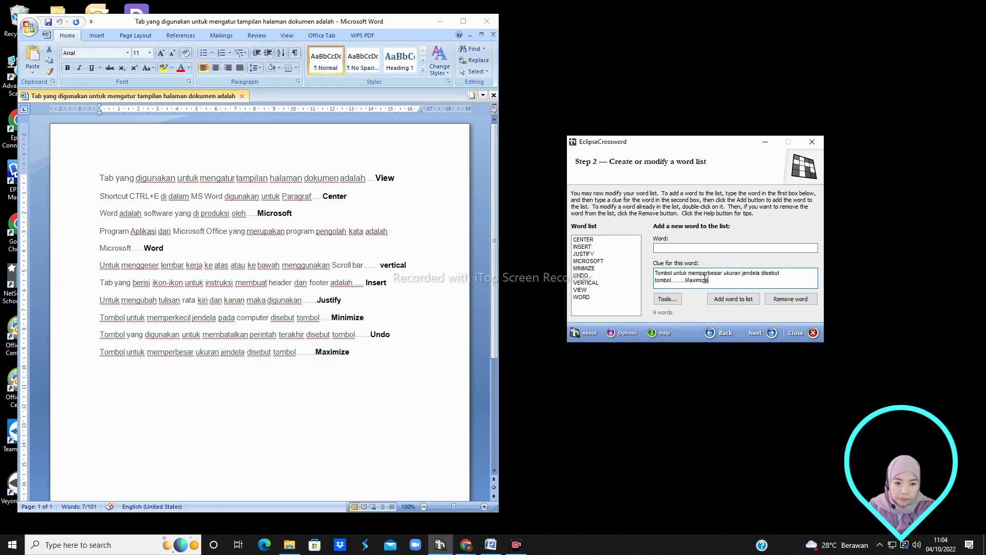
- Move the answer Maximize from the clue text to the word entry and add the word to the list
{"action": "left_click_drag", "start_coordinate": [700, 280], "coordinate": [687, 282]}
{"action": "key", "text": "ctrl+x"}
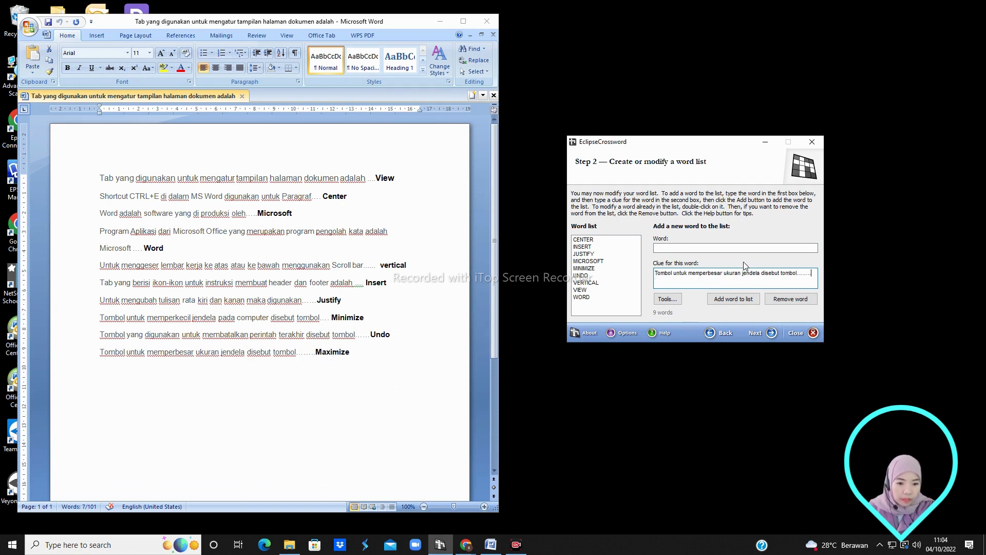
{"action": "left_click", "coordinate": [687, 248]}
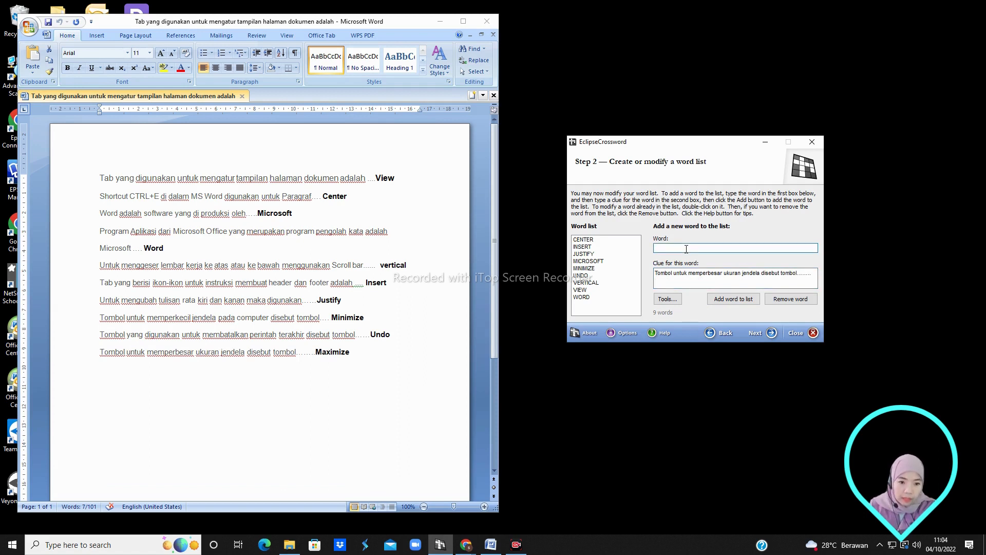
{"action": "key", "text": "ctrl+v"}
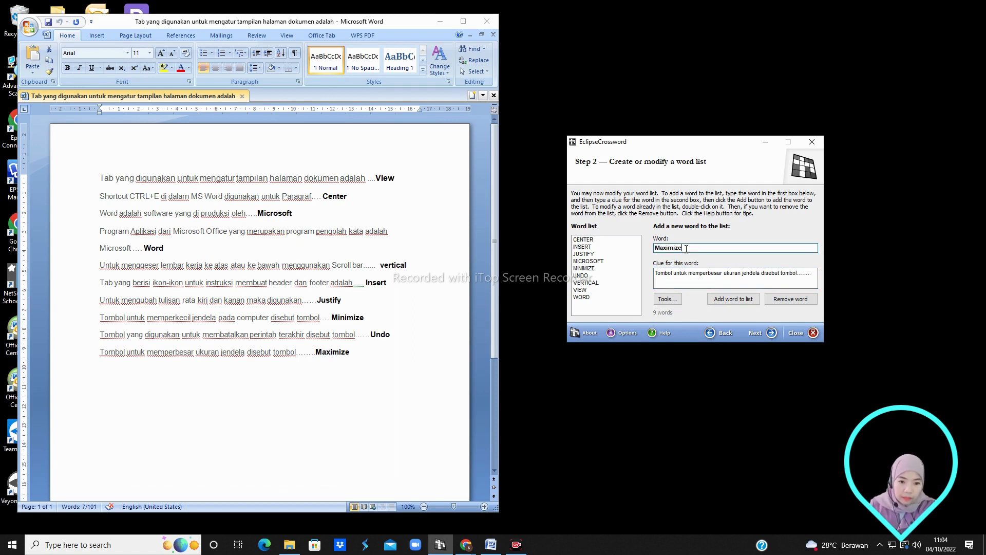
{"action": "left_click", "coordinate": [735, 300]}
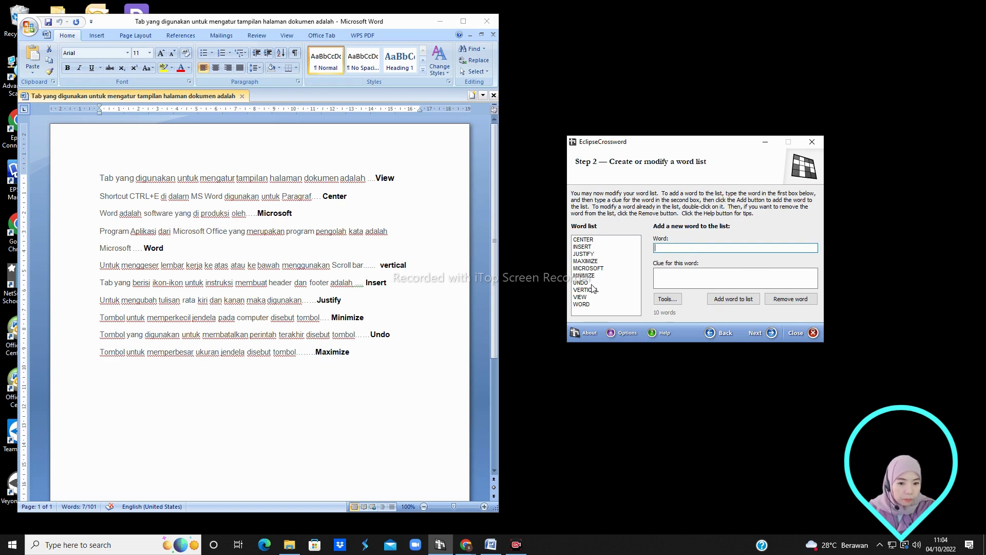
- Review every entry in the word list one by one, from CENTER through WORD
{"action": "left_click", "coordinate": [590, 241]}
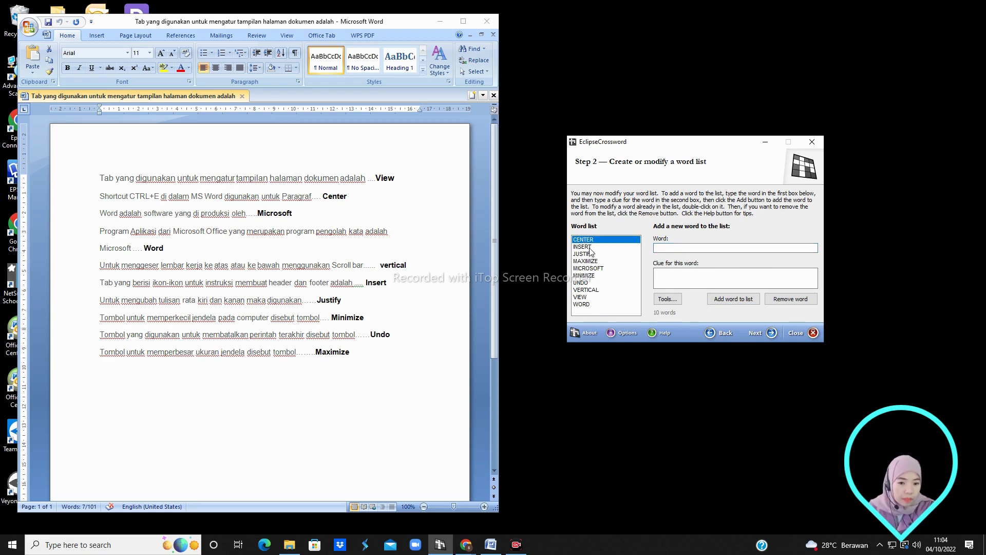
{"action": "left_click", "coordinate": [591, 247]}
{"action": "left_click", "coordinate": [591, 255]}
{"action": "left_click", "coordinate": [592, 261]}
{"action": "left_click", "coordinate": [591, 269]}
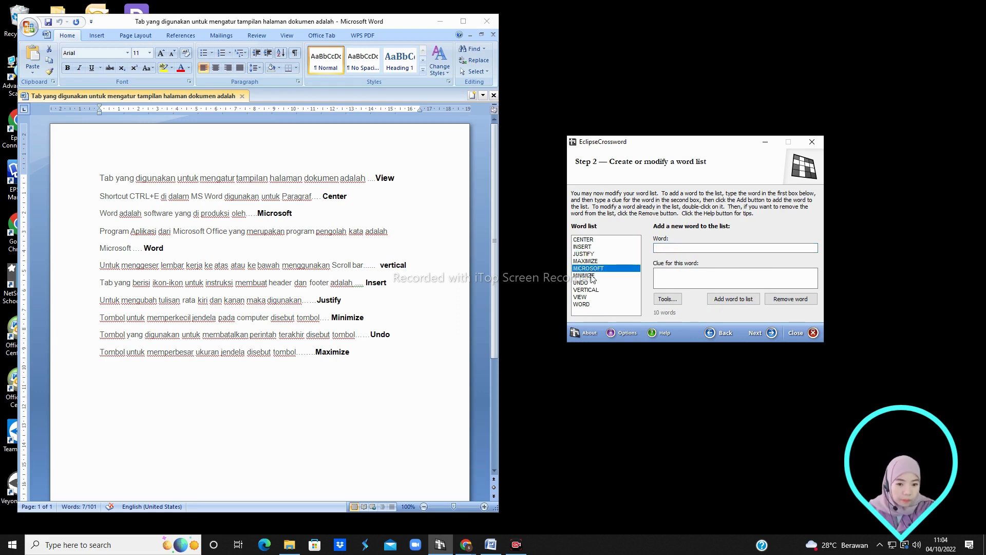
{"action": "left_click", "coordinate": [591, 276]}
{"action": "left_click", "coordinate": [590, 283]}
{"action": "left_click", "coordinate": [590, 290]}
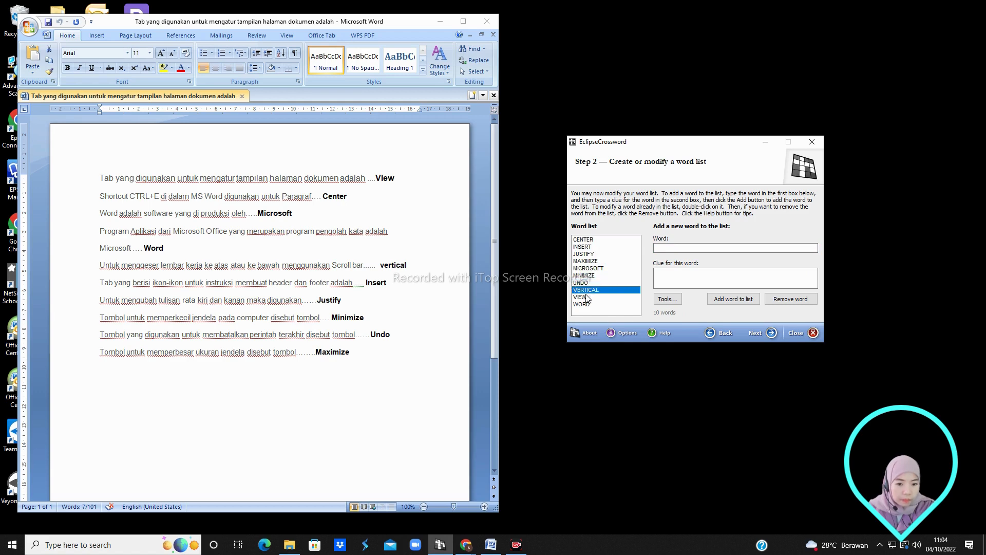
{"action": "left_click", "coordinate": [589, 297]}
{"action": "left_click", "coordinate": [589, 305]}
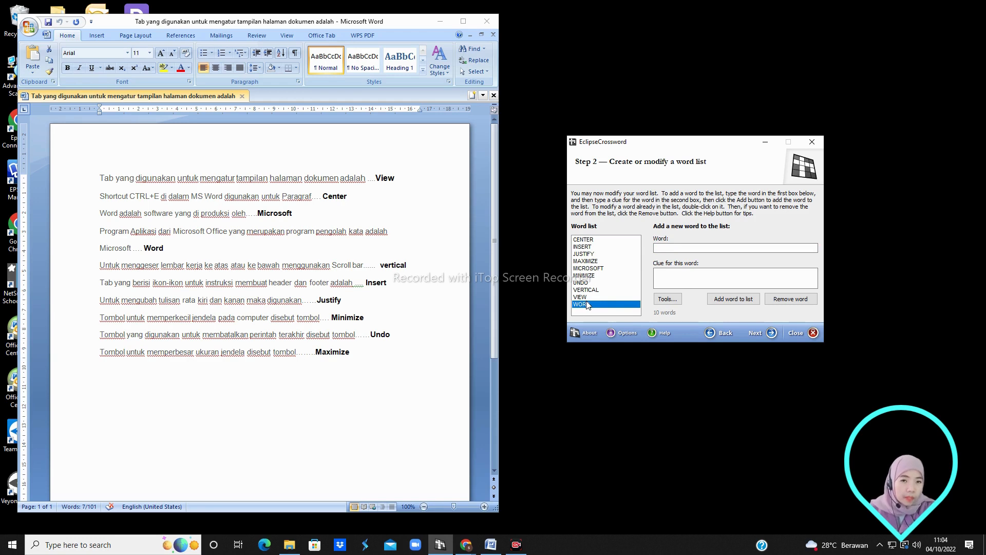
- Finish the word list and save it in the Documents folder as TTS TIK
{"action": "left_click", "coordinate": [772, 335]}
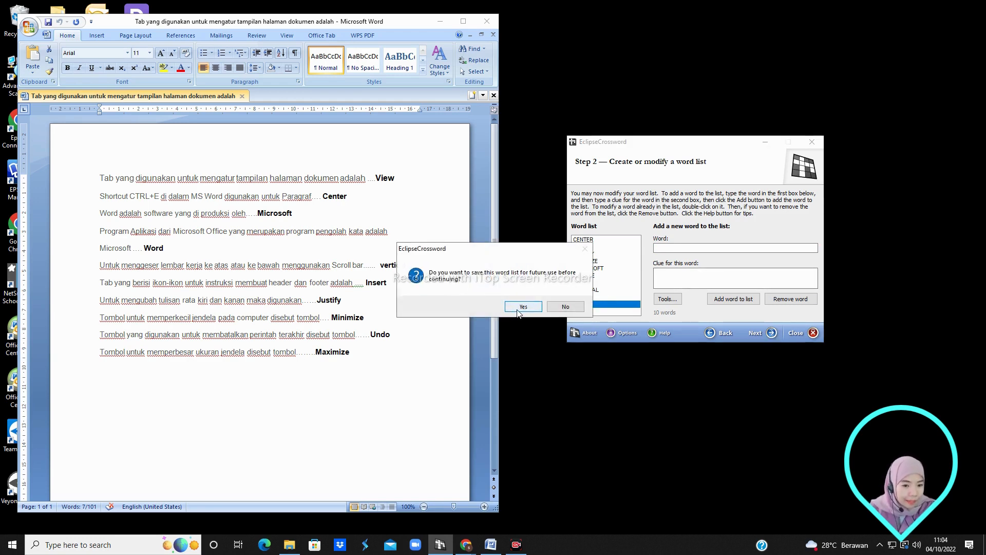
{"action": "left_click", "coordinate": [523, 307]}
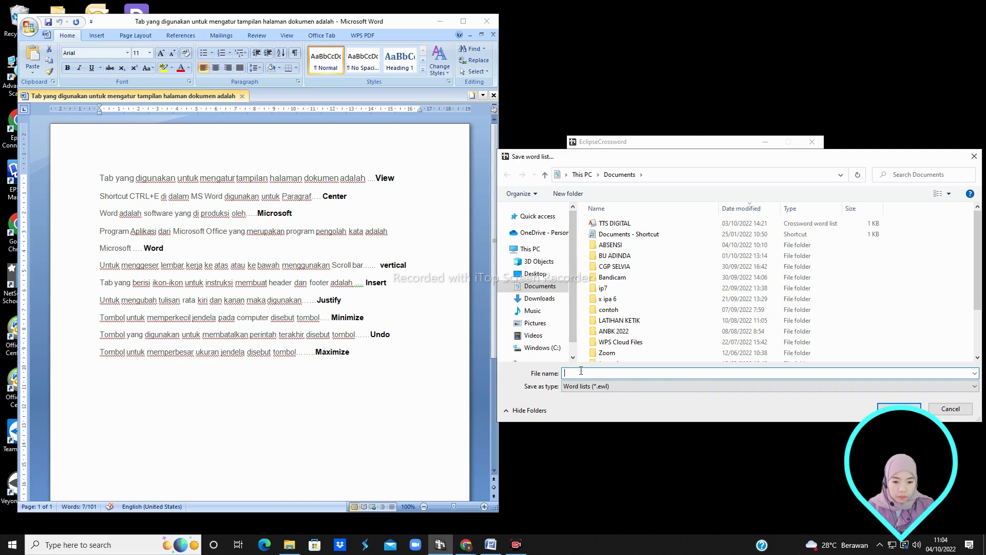
{"action": "type", "text": "TTS"}
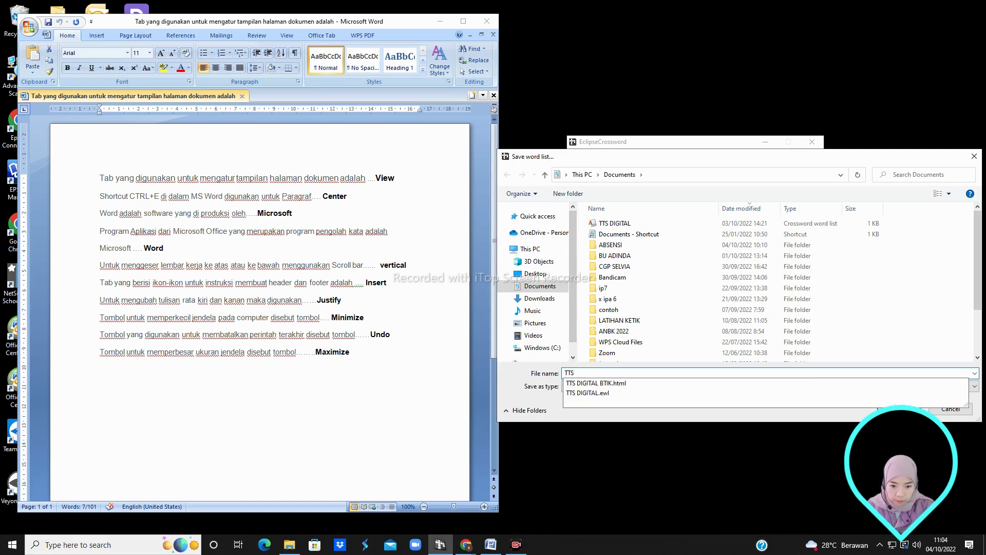
{"action": "type", "text": " TIK"}
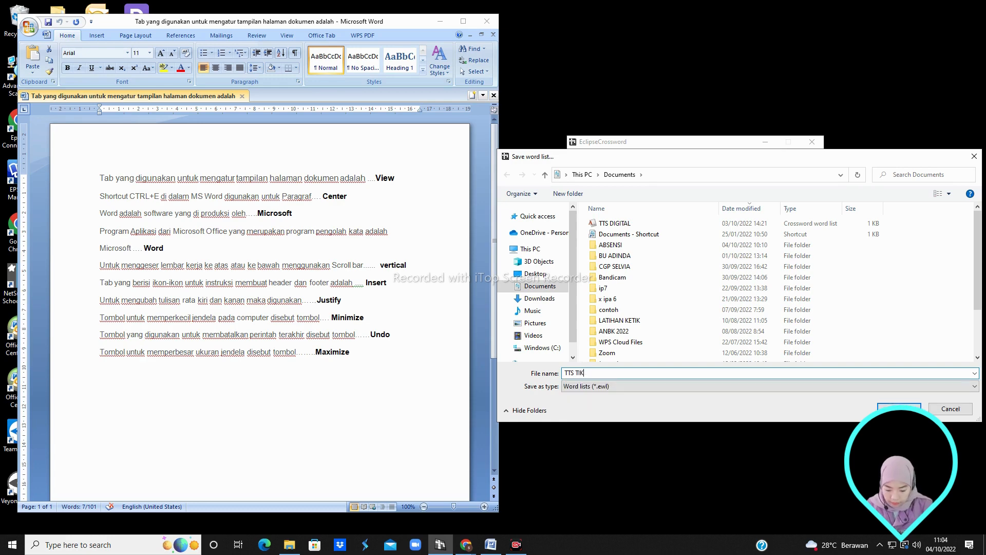
{"action": "left_click", "coordinate": [899, 408]}
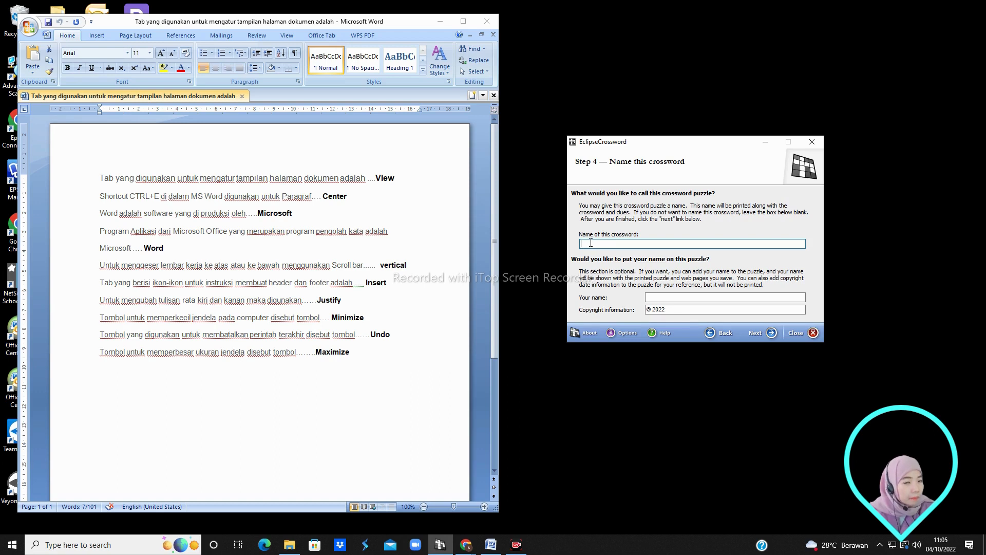
{"action": "type", "text": "b"}
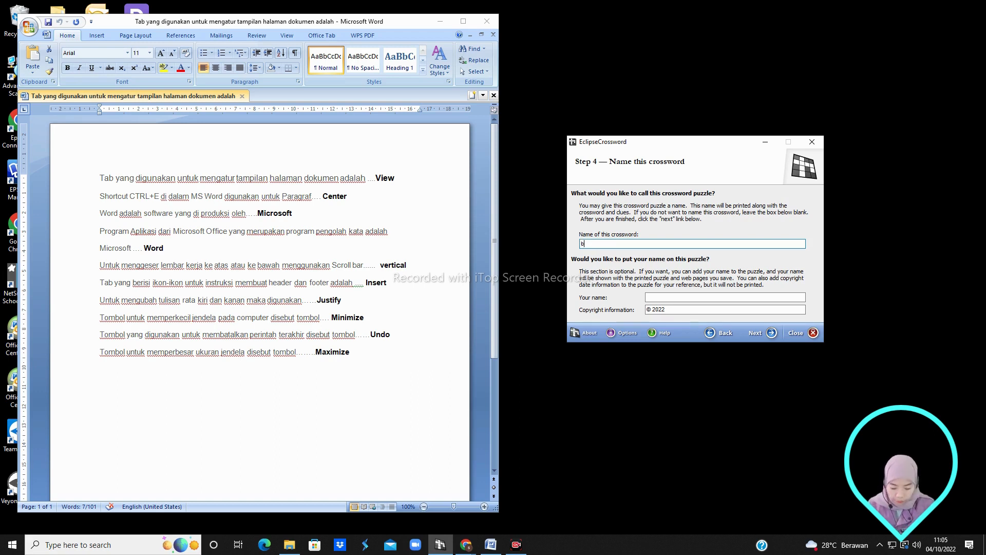
{"action": "type", "text": "imbingan tik"}
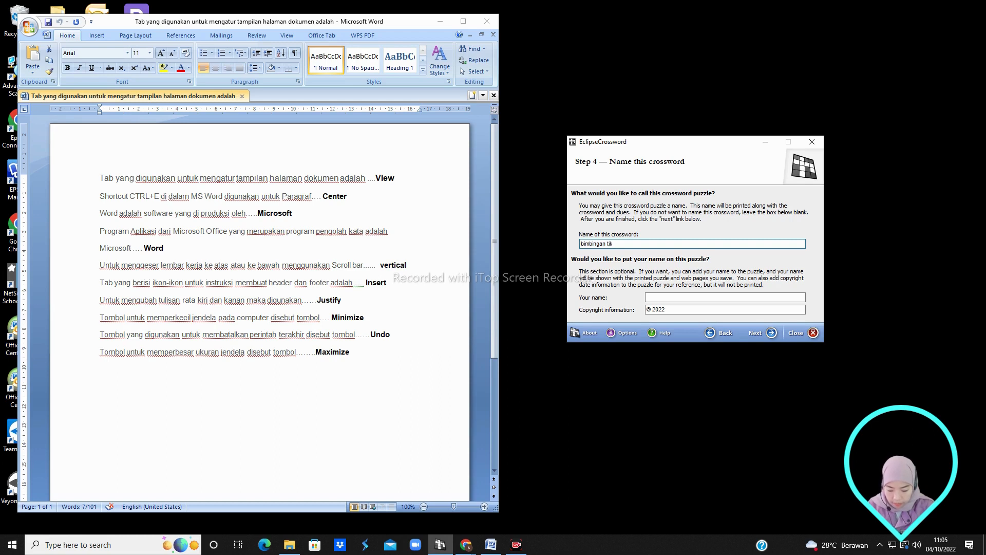
{"action": "key", "text": "BackSpace"}
{"action": "key", "text": "BackSpace"}
{"action": "key", "text": "BackSpace"}
{"action": "key", "text": "BackSpace"}
{"action": "key", "text": "BackSpace"}
{"action": "key", "text": "BackSpace"}
{"action": "key", "text": "BackSpace"}
{"action": "key", "text": "BackSpace"}
{"action": "key", "text": "BackSpace"}
{"action": "key", "text": "BackSpace"}
{"action": "key", "text": "BackSpace"}
{"action": "key", "text": "BackSpace"}
{"action": "key", "text": "BackSpace"}
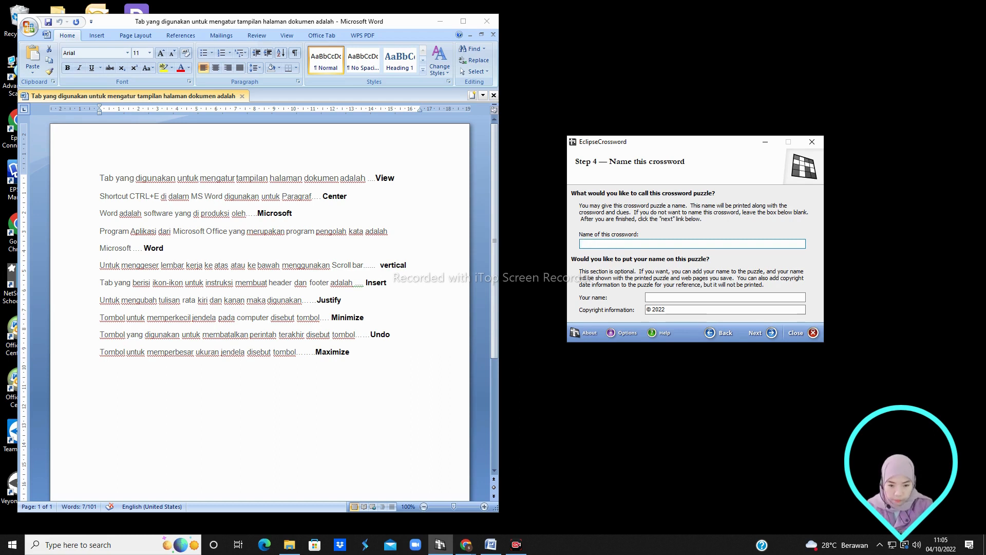
- Name the crossword BIMBINGAN TIK SMAN 1 PARIGI
{"action": "type", "text": "BIMBIN"}
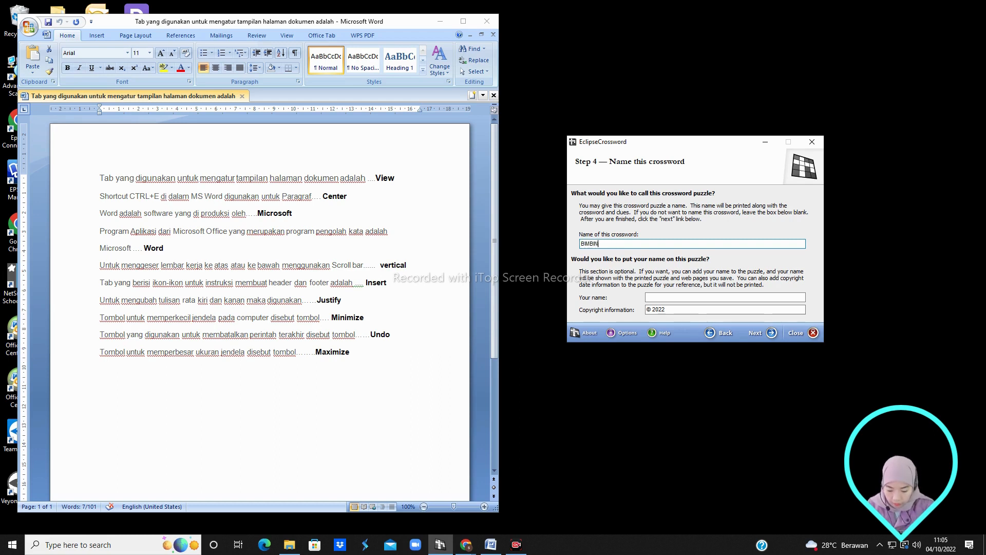
{"action": "type", "text": "GAN TIK"}
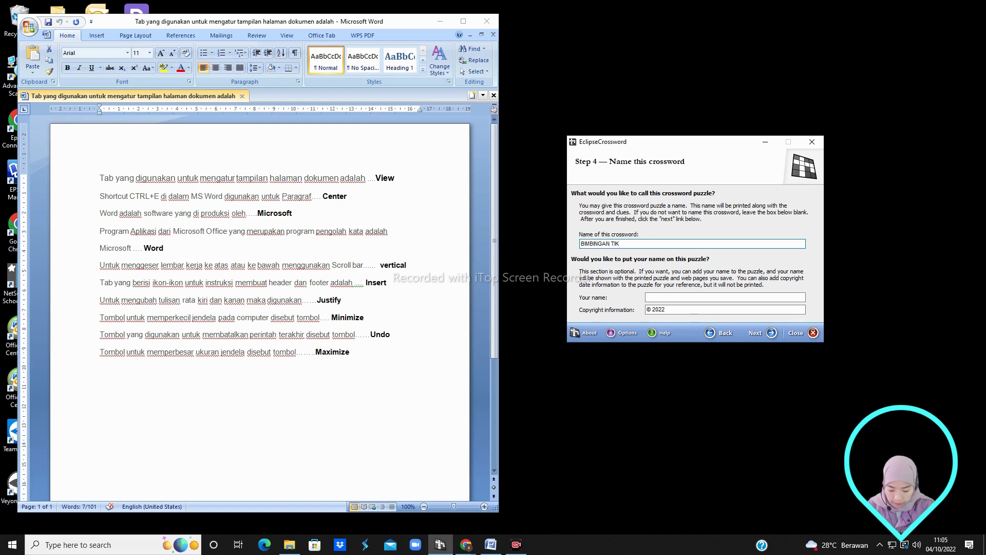
{"action": "type", "text": " SMAN"}
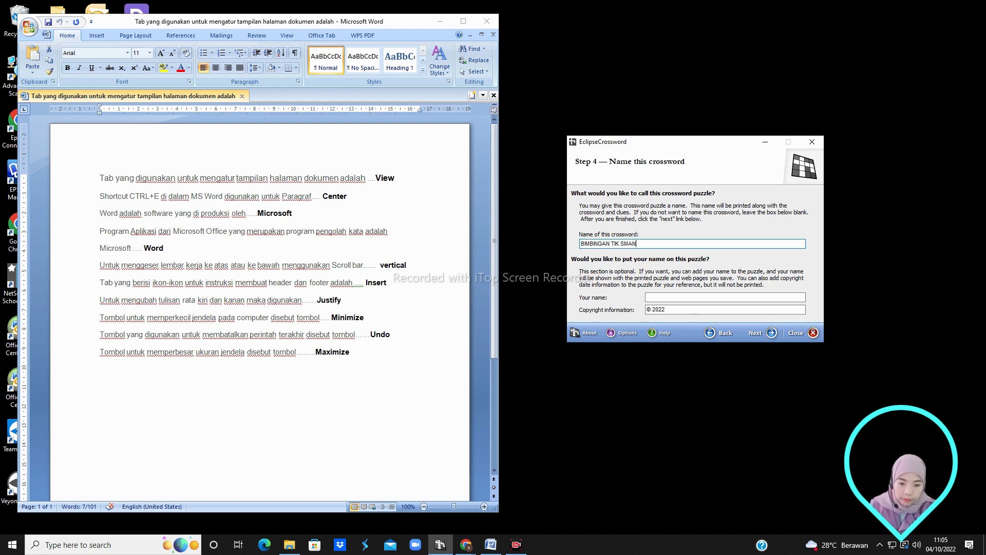
{"action": "type", "text": " 1 PARIGI"}
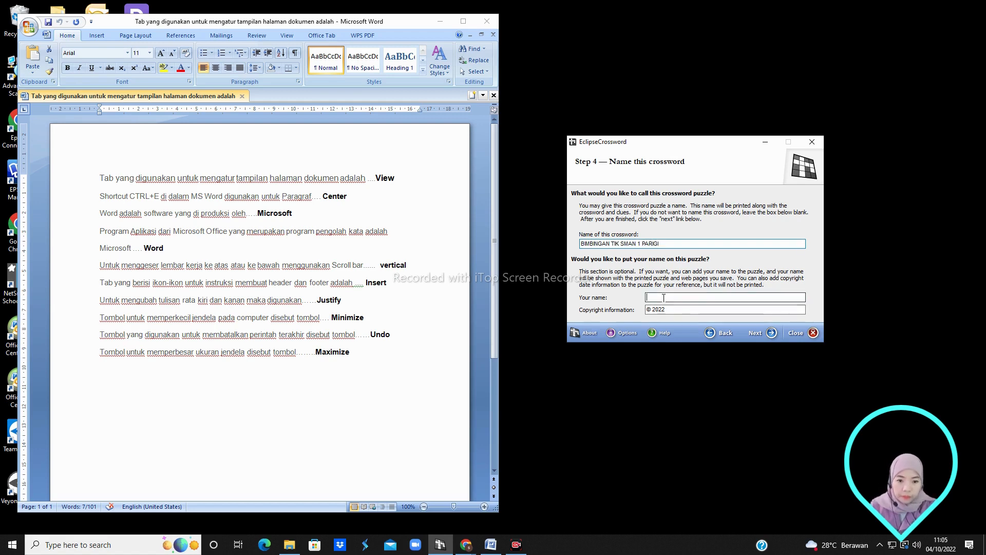
- Enter the author's full name for the puzzle and continue to the crossword size settings
{"action": "key", "text": "Tab"}
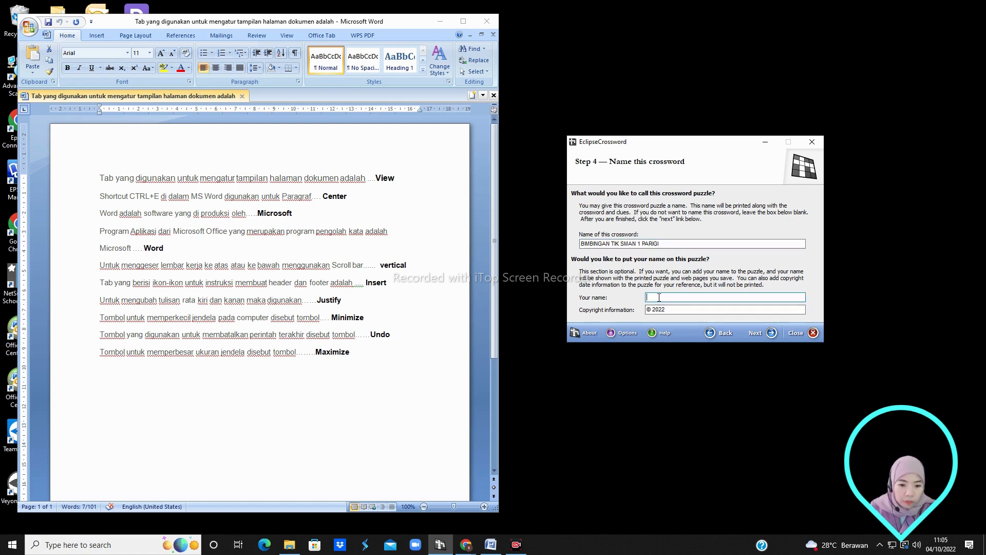
{"action": "type", "text": "S"}
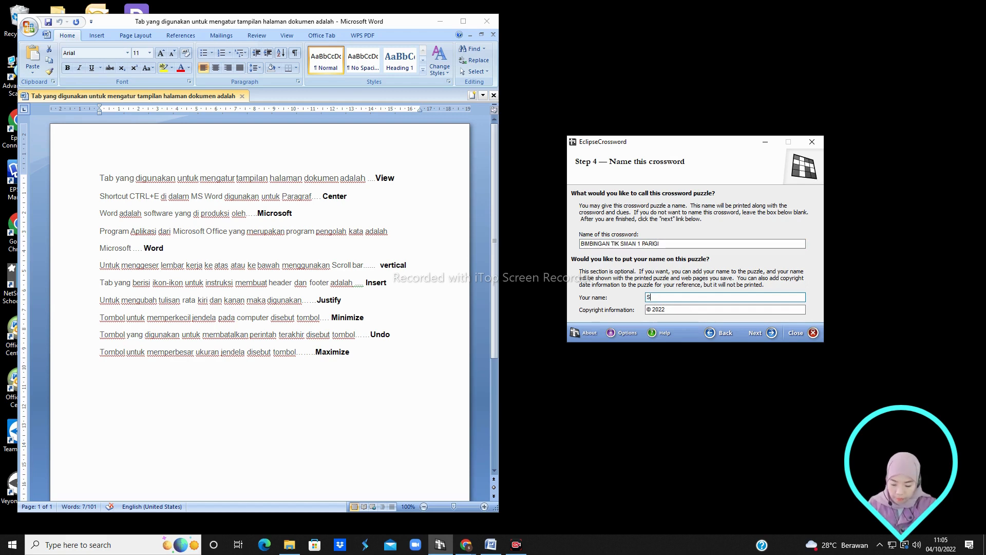
{"action": "type", "text": "ELVIA"}
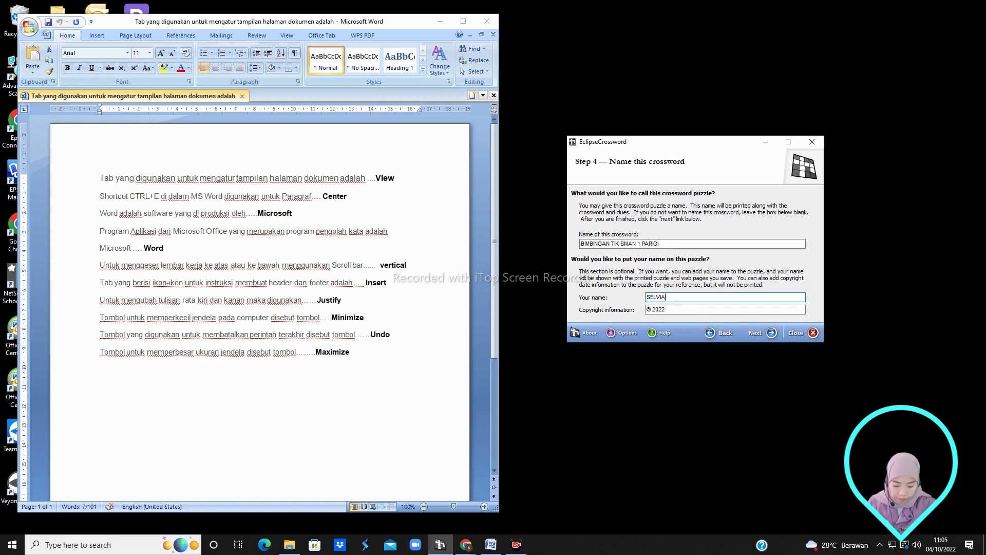
{"action": "type", "text": " DWI AN"}
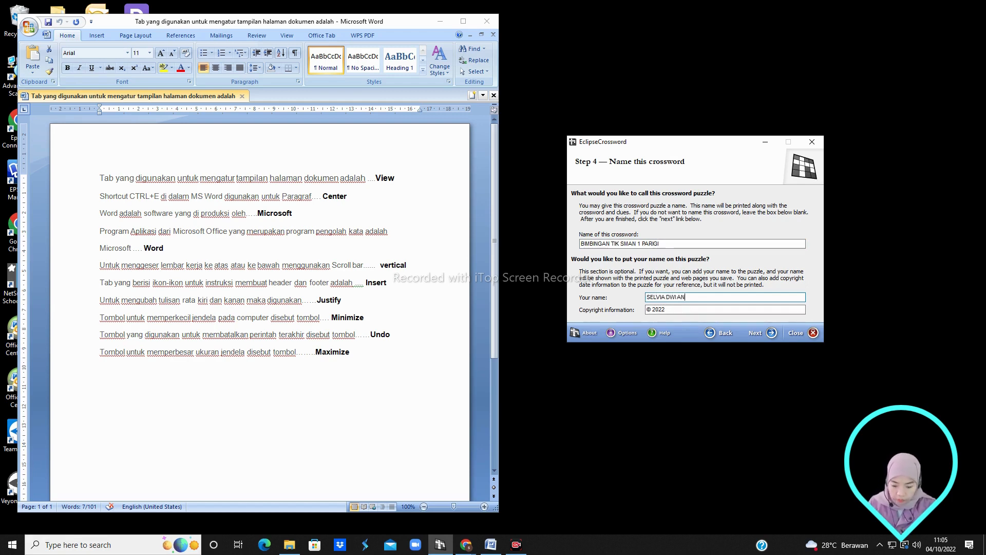
{"action": "type", "text": "GGRAENI"}
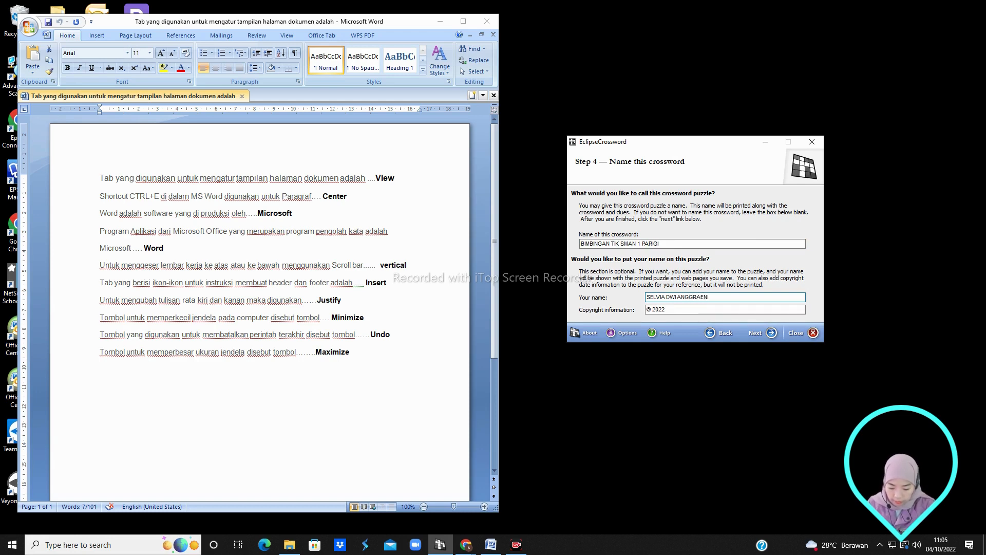
{"action": "left_click", "coordinate": [772, 333]}
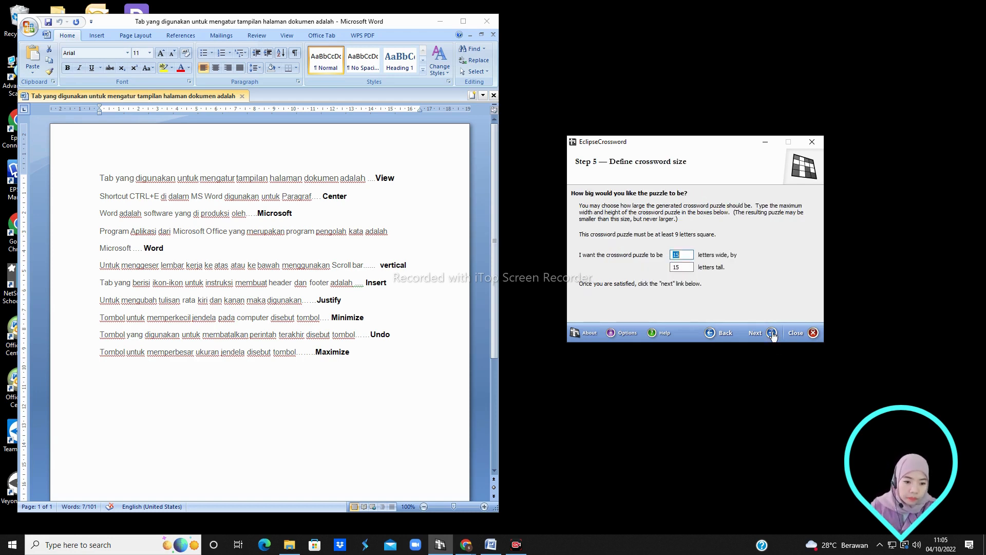
- Generate the crossword with a maximum size of 15 by 15 letters, remake it repeatedly, and keep the 15x10 layout
{"action": "left_click", "coordinate": [772, 334]}
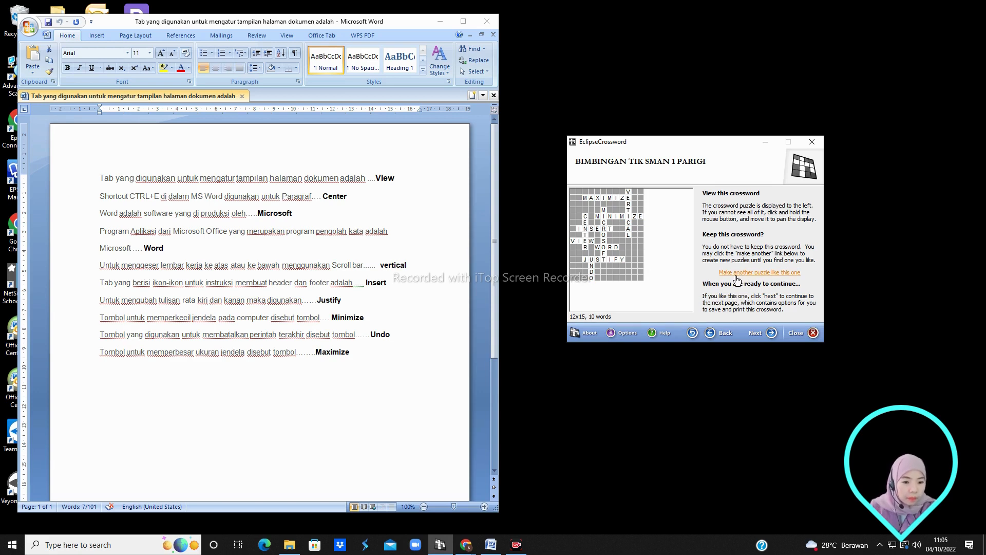
{"action": "left_click", "coordinate": [775, 274]}
{"action": "left_click", "coordinate": [775, 275]}
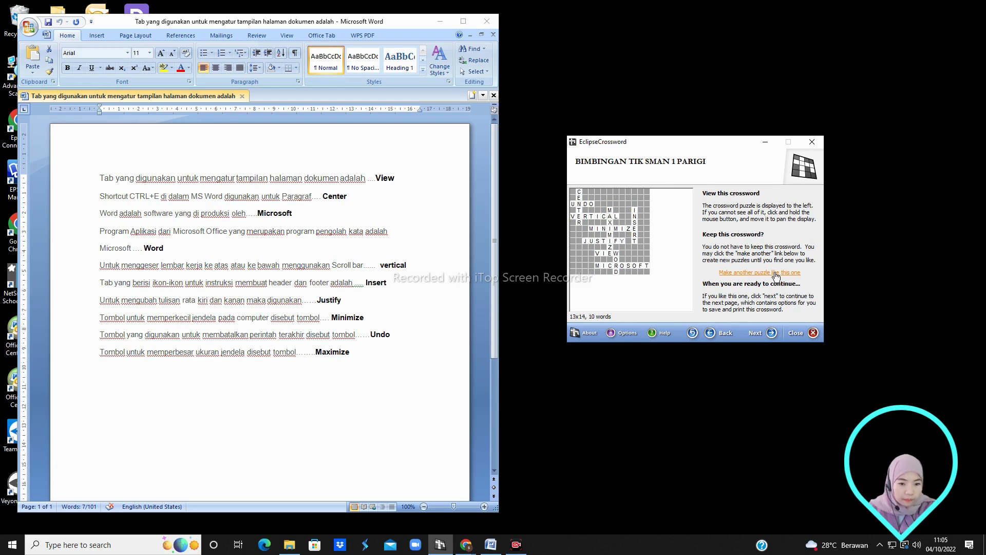
{"action": "left_click", "coordinate": [775, 275]}
{"action": "left_click", "coordinate": [775, 275]}
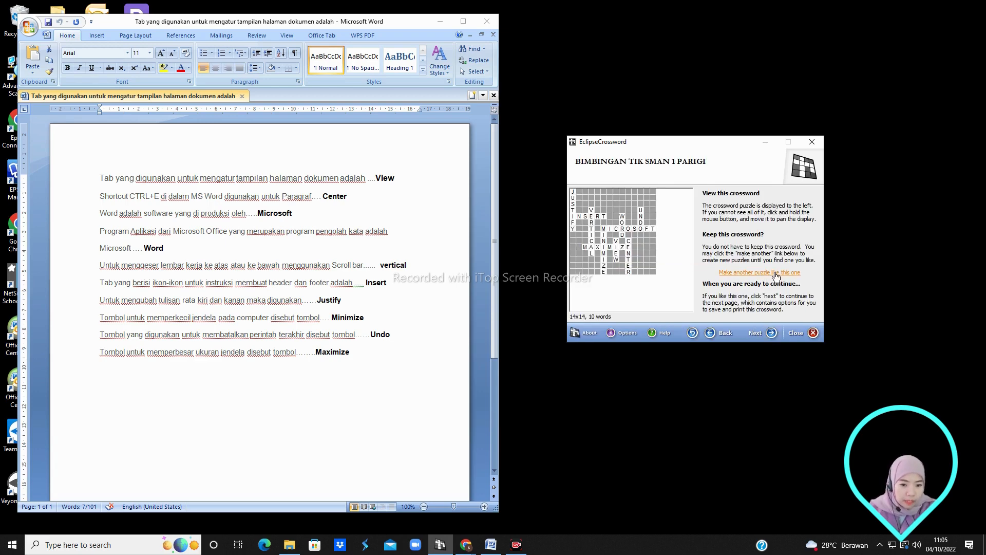
{"action": "left_click", "coordinate": [776, 274]}
{"action": "left_click", "coordinate": [775, 275]}
{"action": "left_click", "coordinate": [776, 275]}
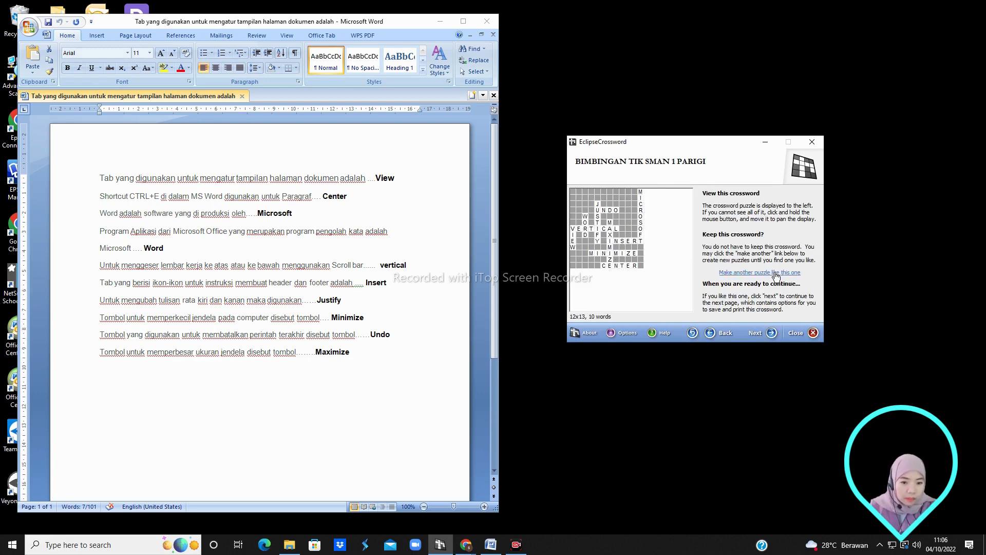
{"action": "left_click", "coordinate": [775, 274]}
{"action": "left_click", "coordinate": [776, 275]}
{"action": "left_click", "coordinate": [776, 275]}
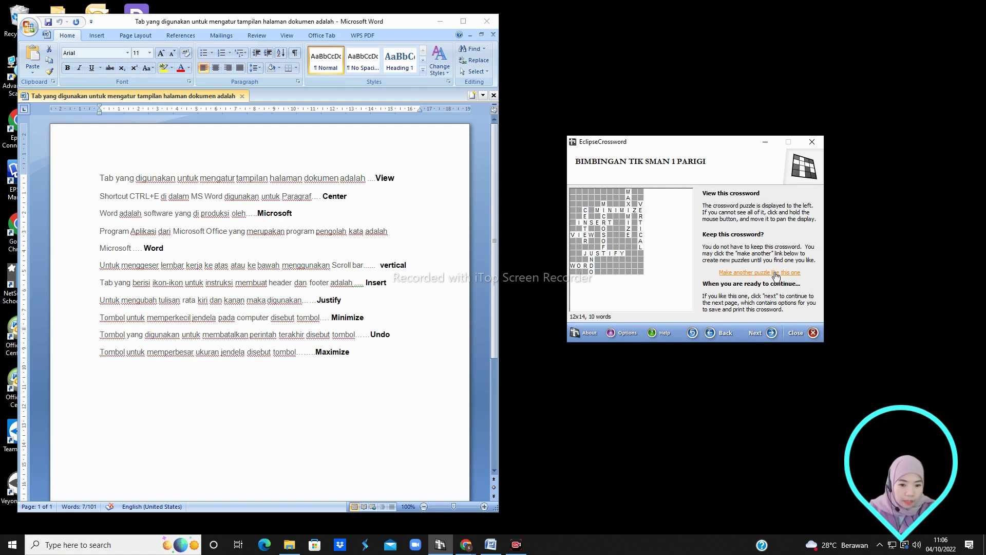
{"action": "left_click", "coordinate": [775, 275]}
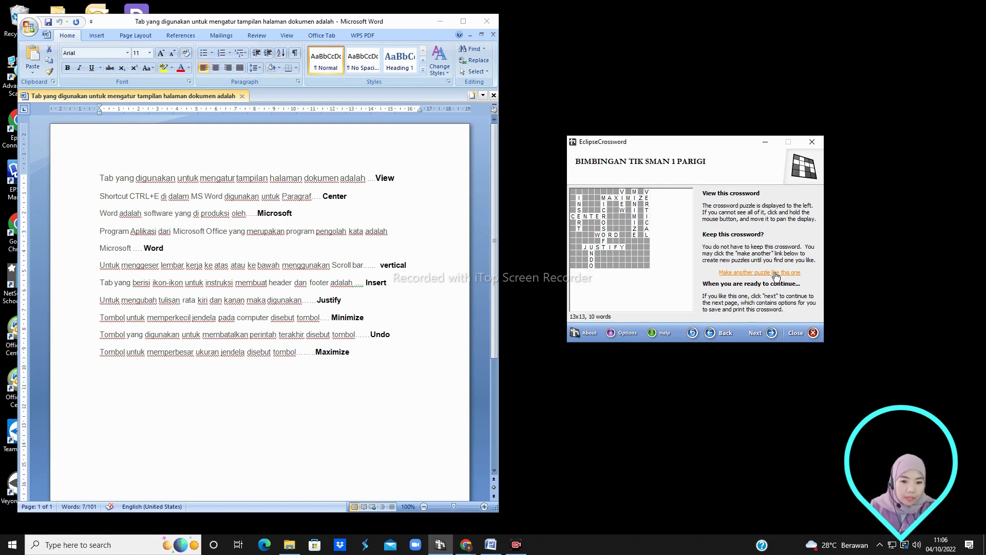
{"action": "left_click", "coordinate": [775, 275]}
{"action": "left_click", "coordinate": [775, 274]}
{"action": "left_click", "coordinate": [776, 275]}
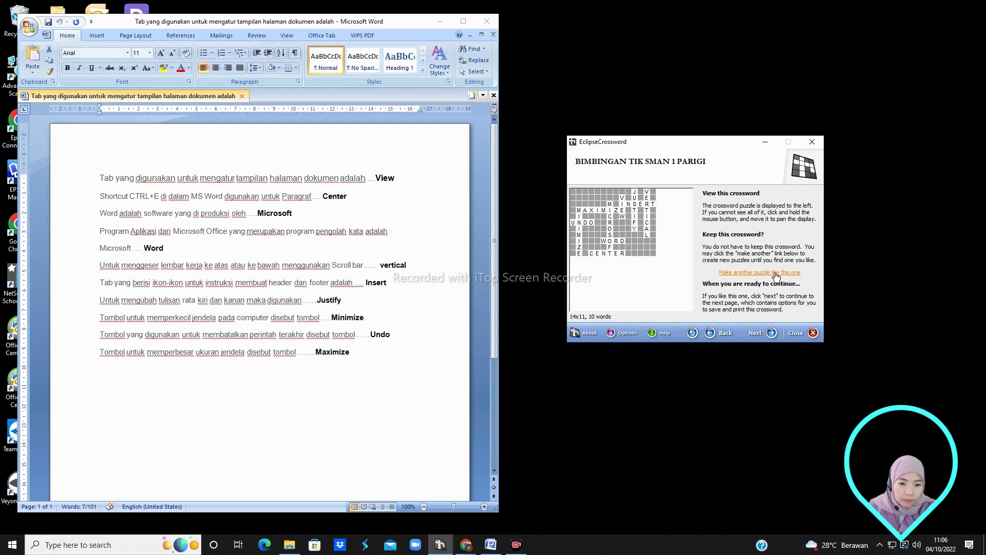
{"action": "left_click", "coordinate": [776, 274]}
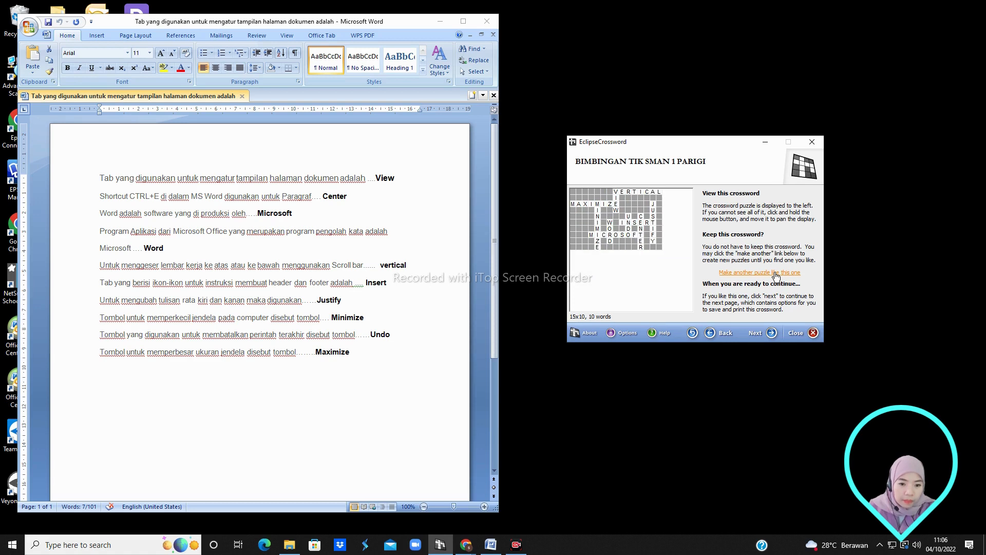
{"action": "left_click", "coordinate": [771, 333]}
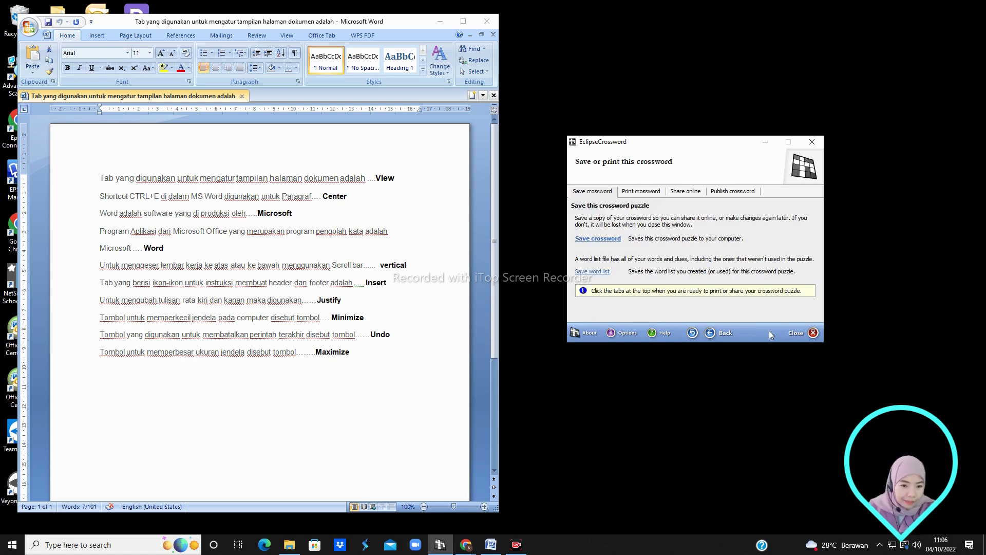
- Save the puzzle as an interactive JavaScript web page named TTS TIK in the Documents folder
{"action": "left_click", "coordinate": [699, 198]}
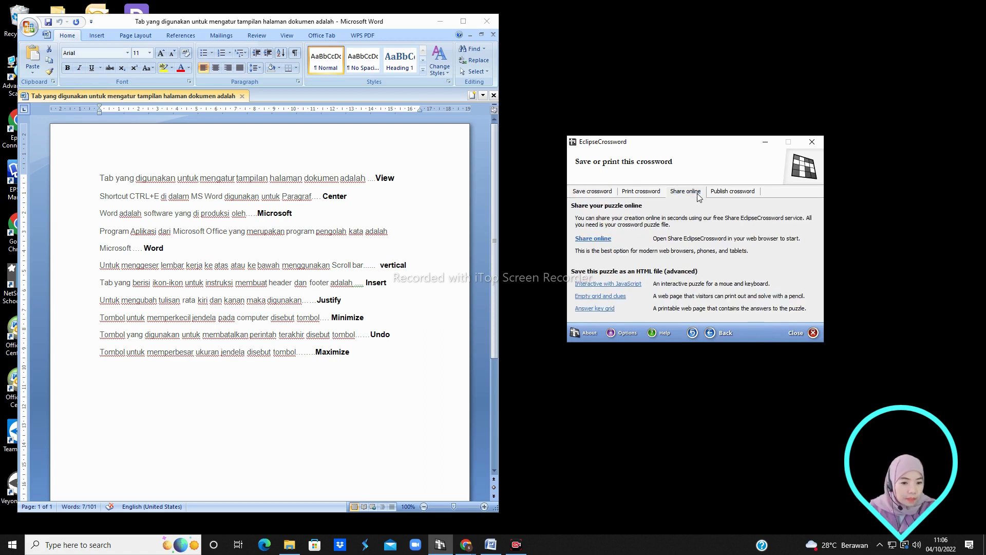
{"action": "left_click", "coordinate": [637, 285]}
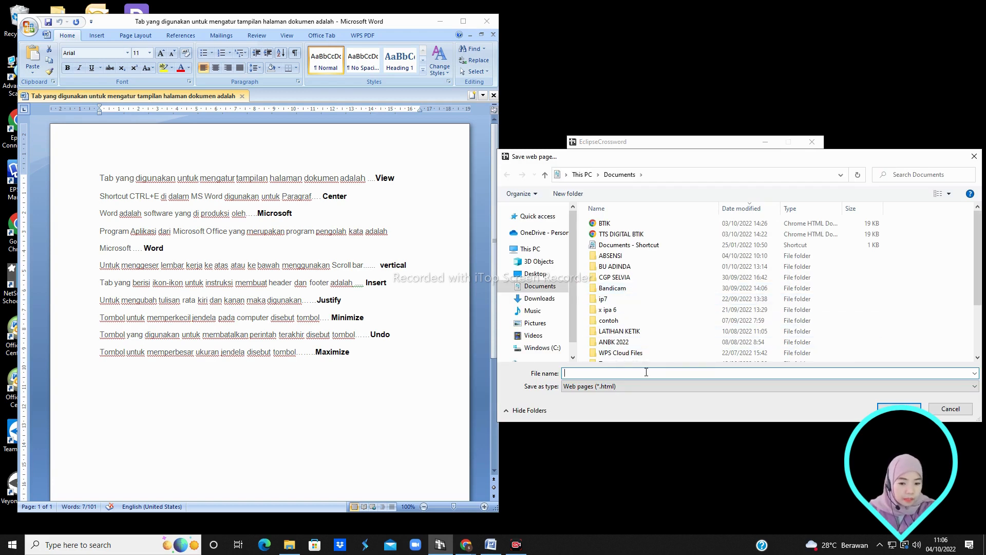
{"action": "type", "text": "TTT"}
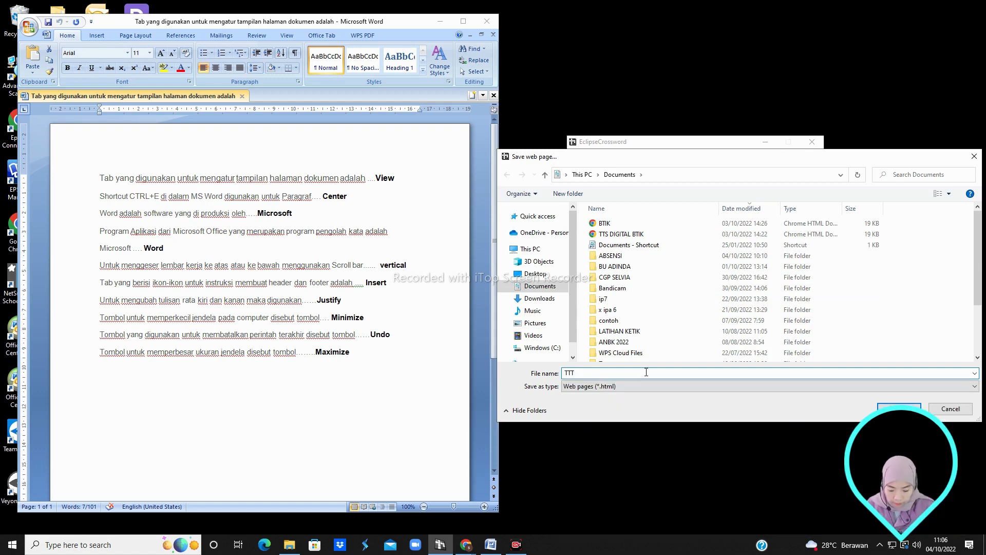
{"action": "key", "text": "BackSpace"}
{"action": "type", "text": "S TIK"}
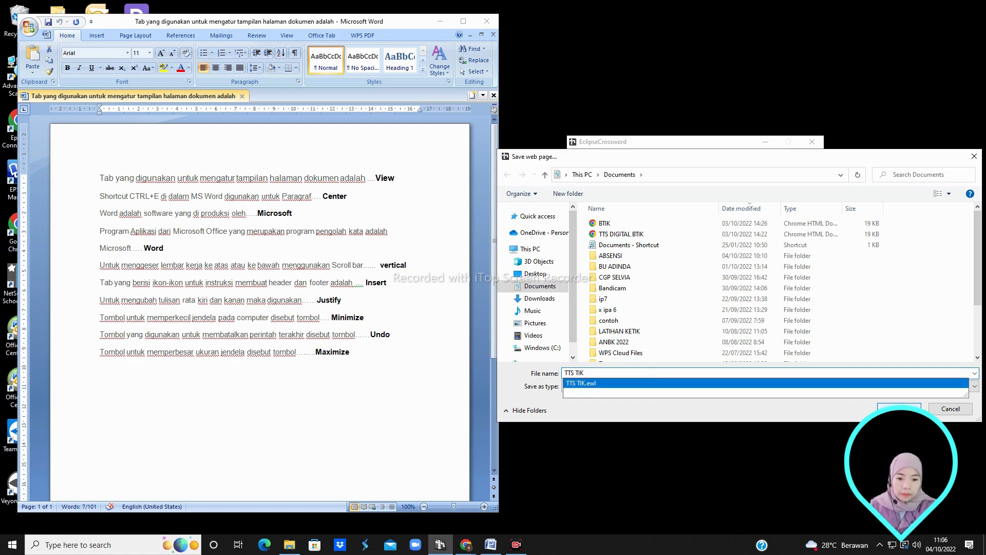
{"action": "left_click", "coordinate": [898, 409]}
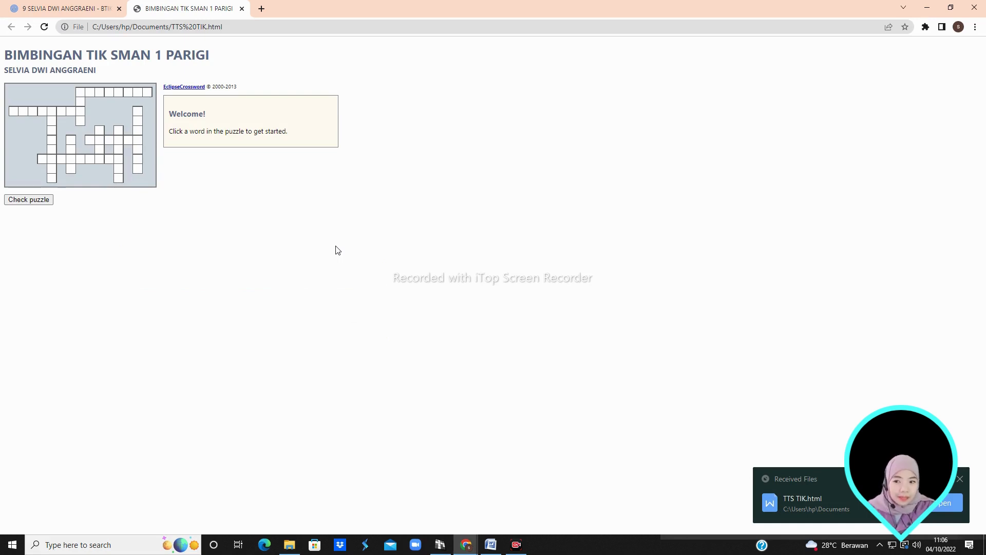
- Answer the eight-letter across clue about moving the worksheet with the Scroll bar in the web puzzle with VERTIKAL
{"action": "key", "text": "ctrl+plus"}
{"action": "key", "text": "ctrl+plus"}
{"action": "key", "text": "ctrl+plus"}
{"action": "key", "text": "ctrl+plus"}
{"action": "key", "text": "ctrl+plus"}
{"action": "key", "text": "ctrl+plus"}
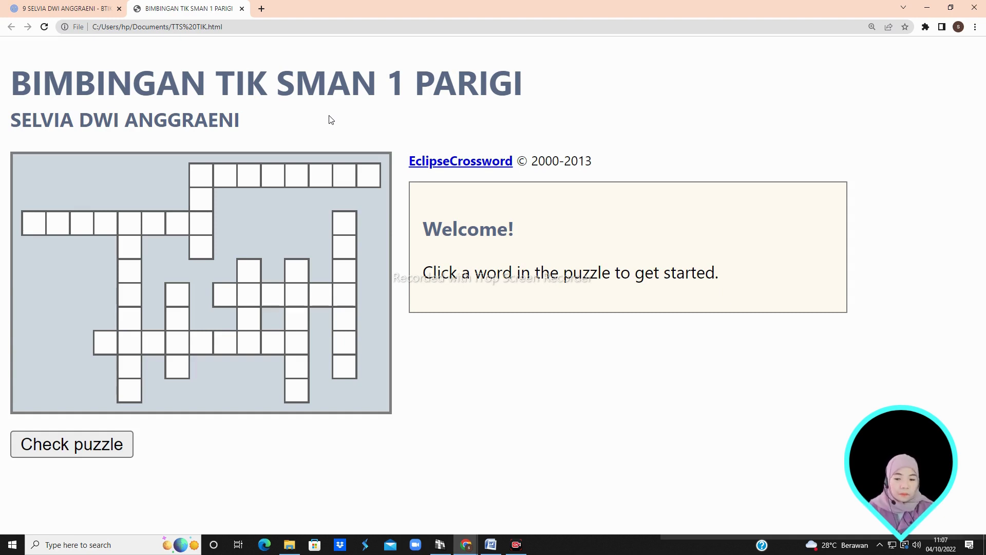
{"action": "left_click", "coordinate": [205, 180]}
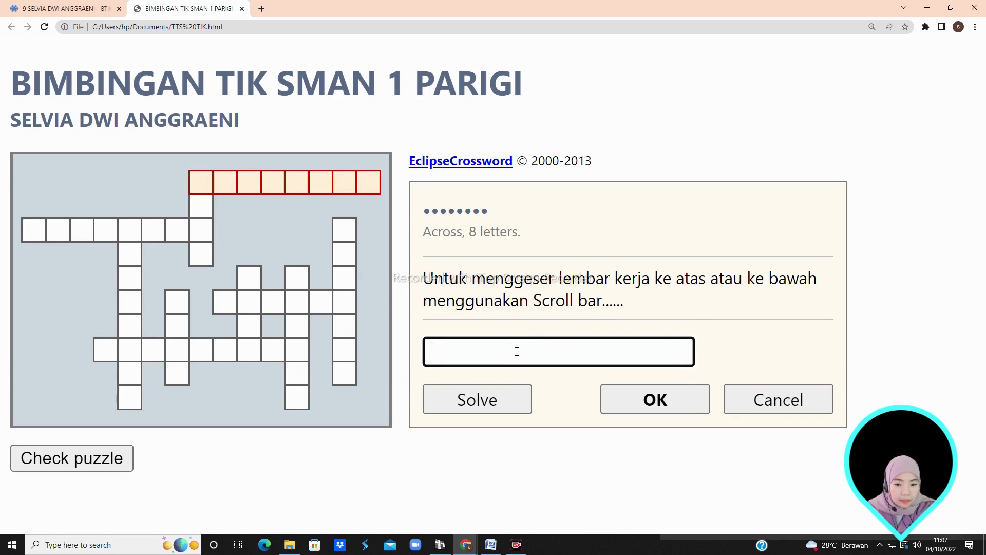
{"action": "type", "text": "VER"}
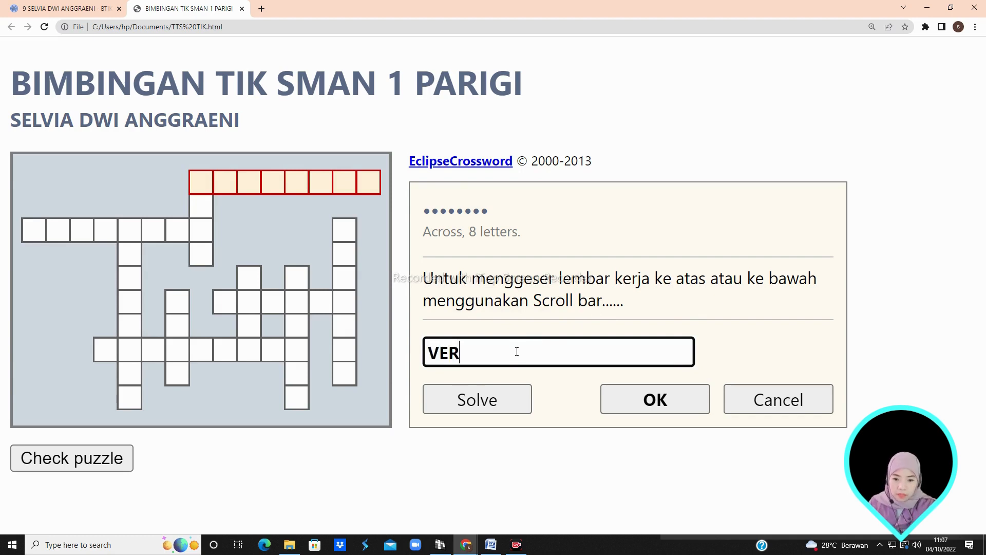
{"action": "type", "text": "TIKAL"}
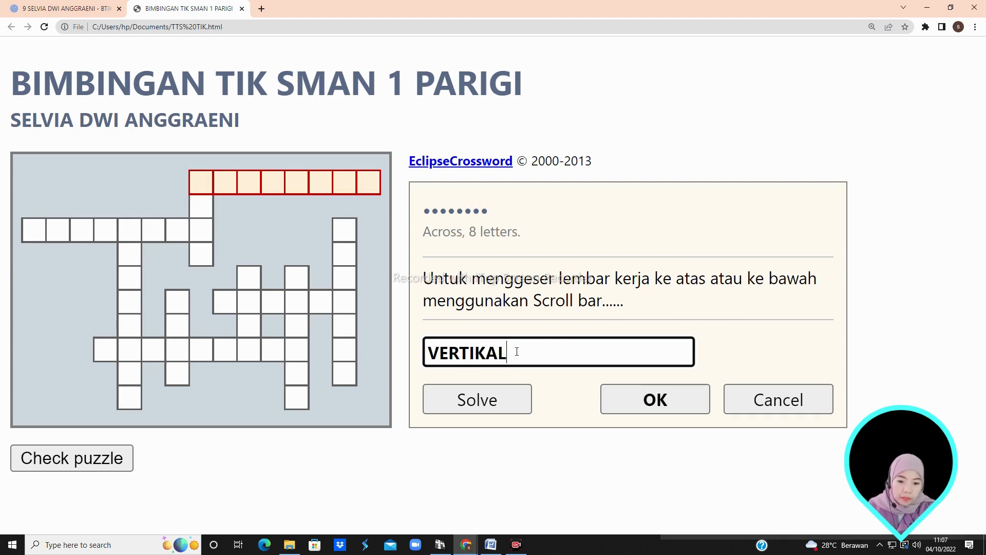
{"action": "left_click", "coordinate": [618, 399]}
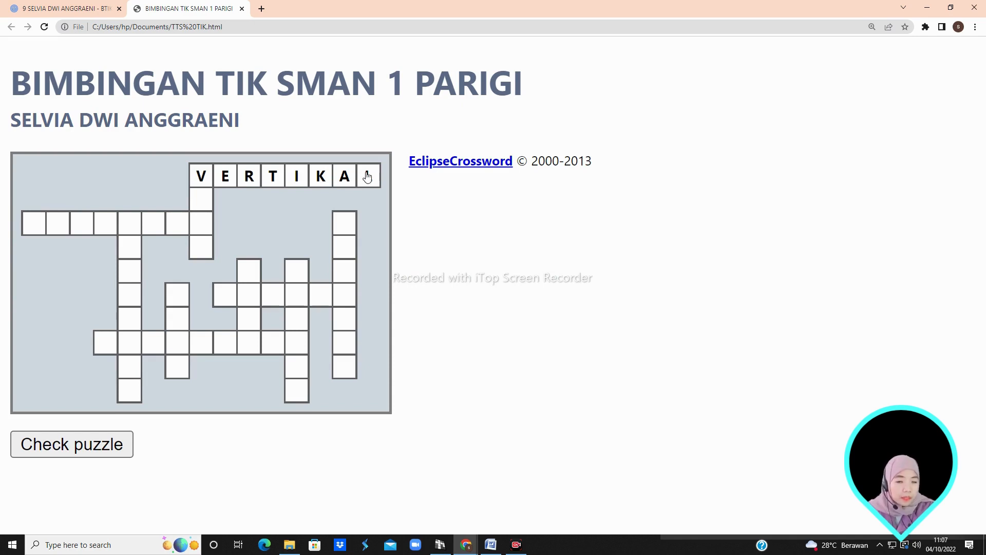
- Have the puzzle solve the four-letter down clue "Tab yang digunakan untuk mengatur tampilan halaman dokumen adalah"
{"action": "left_click", "coordinate": [205, 227]}
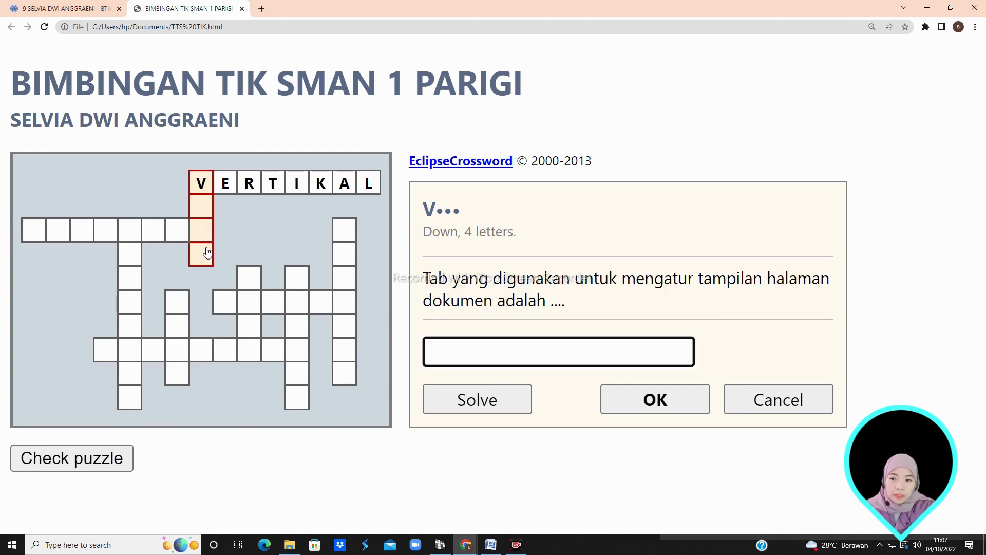
{"action": "left_click", "coordinate": [608, 300]}
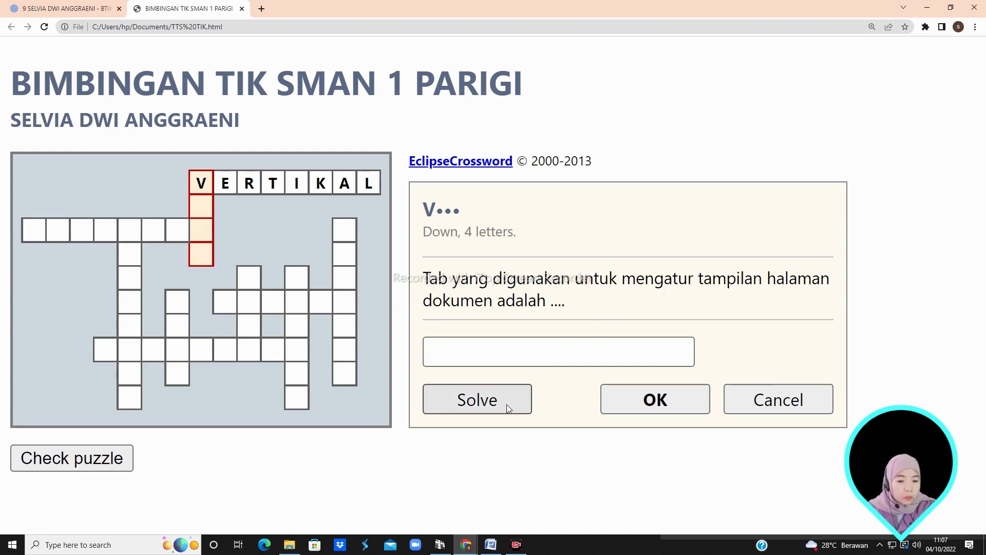
{"action": "left_click", "coordinate": [481, 405]}
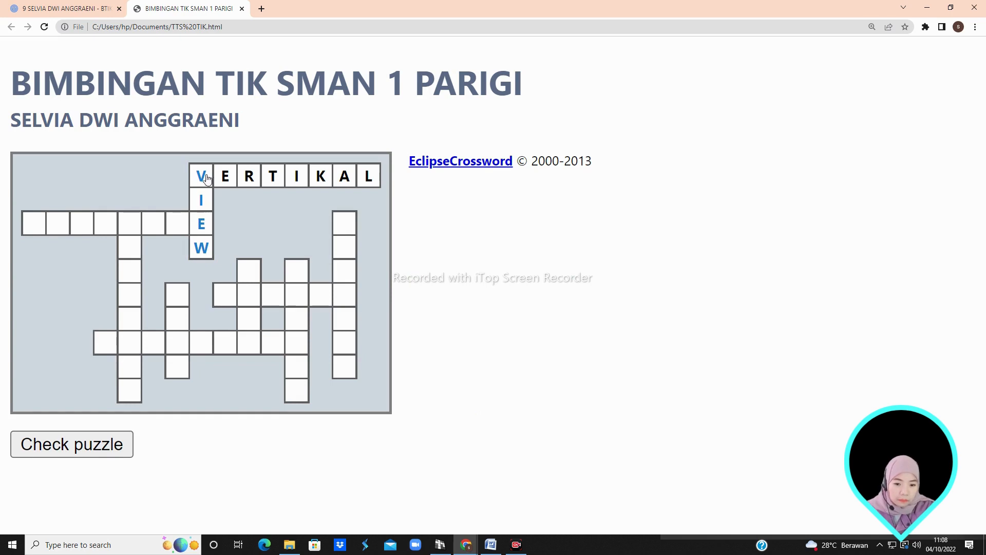